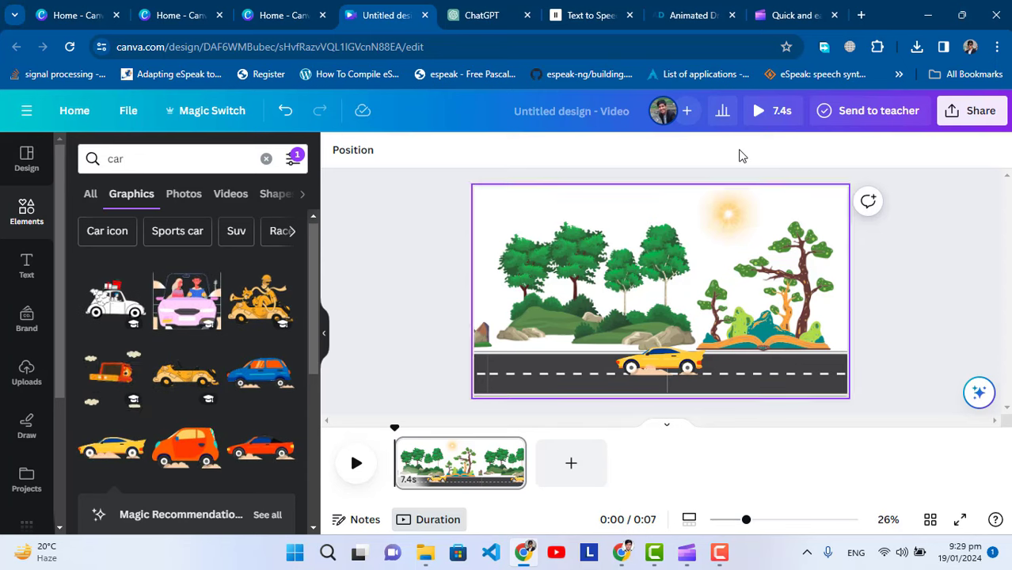
Preview the finished car-on-road video, then pause the playback
click(772, 111)
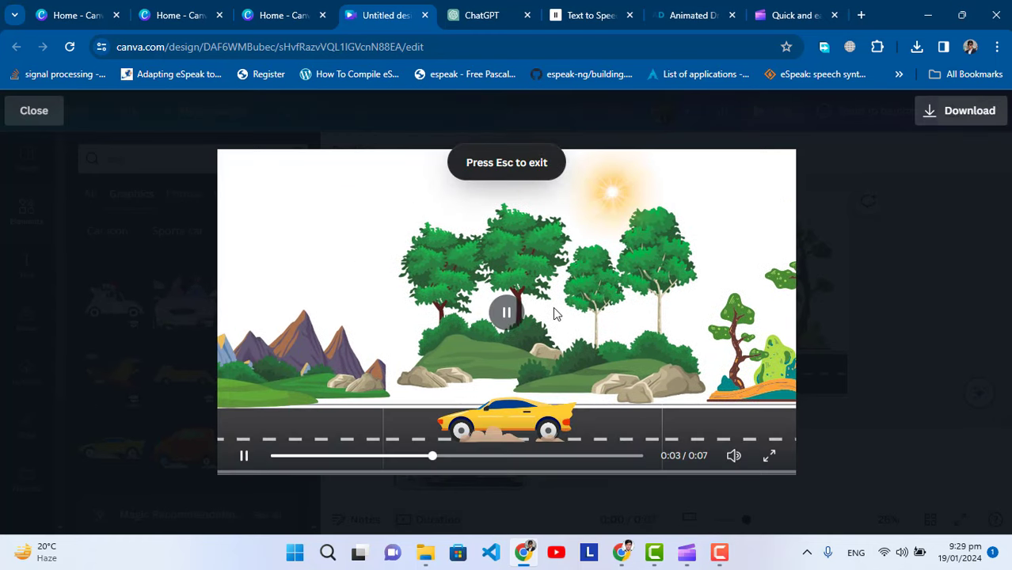
click(509, 314)
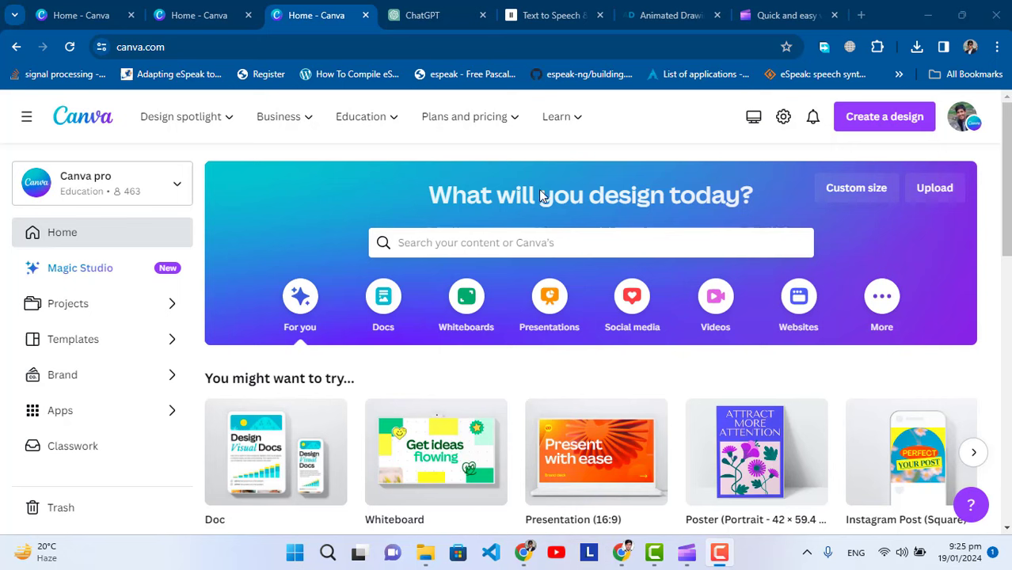
Create a new blank YouTube Video design from a 'youtube video' search
click(865, 127)
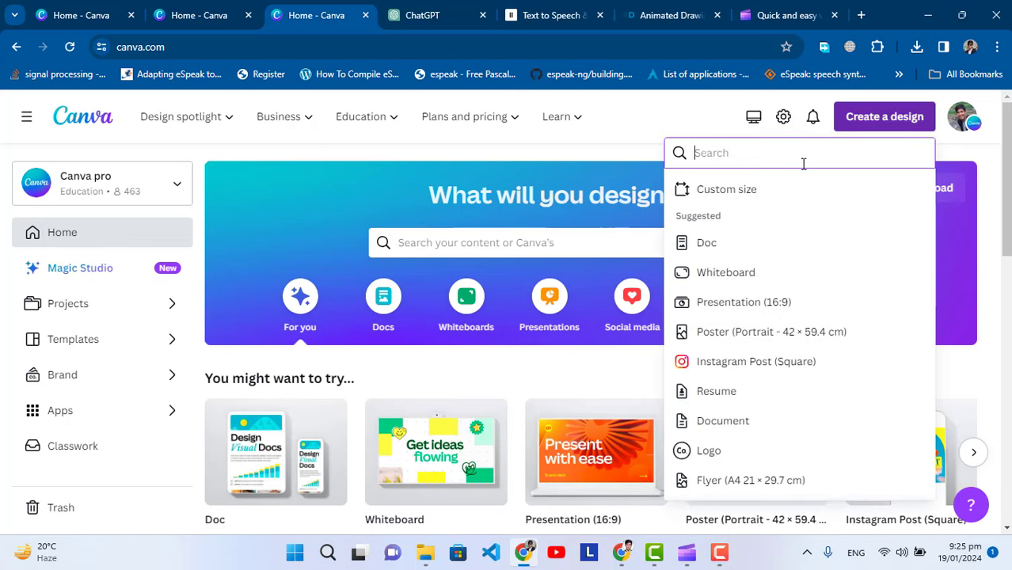
text(youtu)
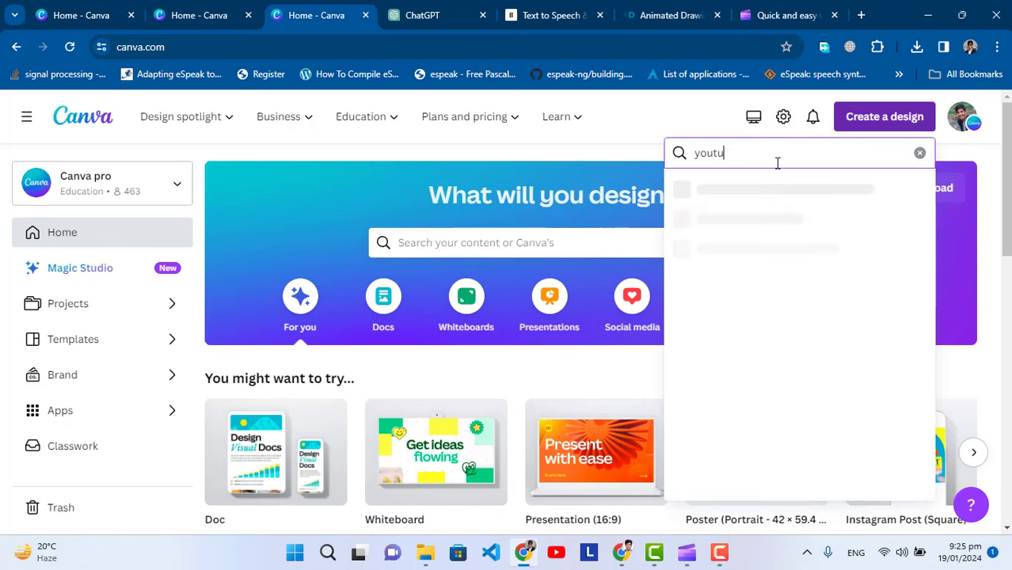
text(be video)
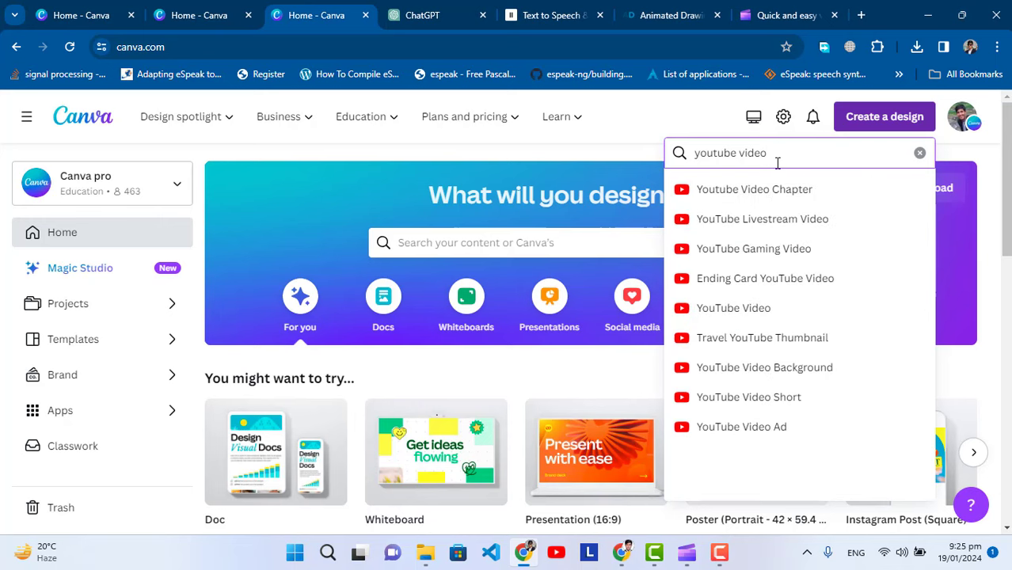
click(754, 310)
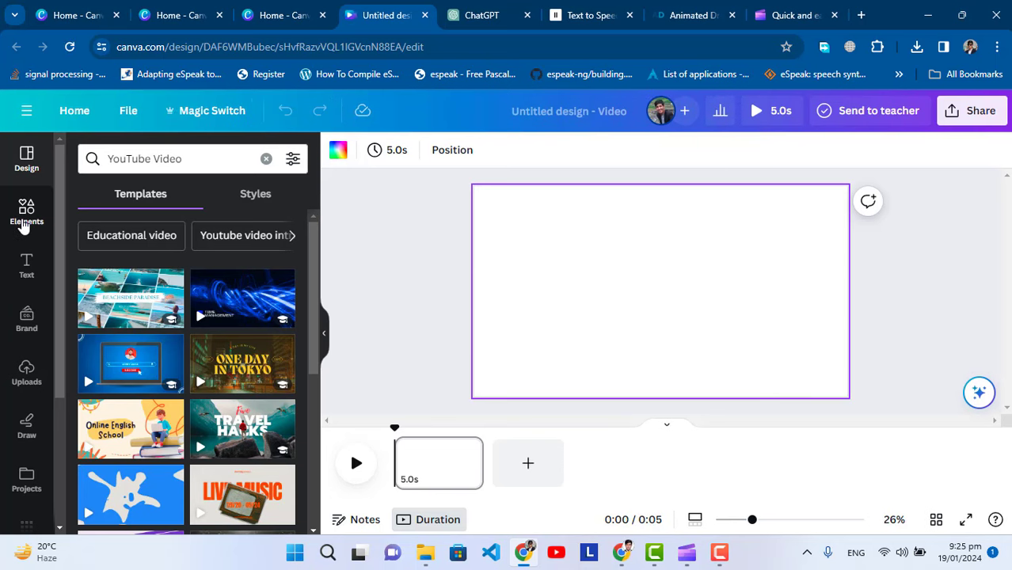
Search Elements for 'road' and add the dashed road graphic from the Graphics results
click(23, 218)
click(164, 159)
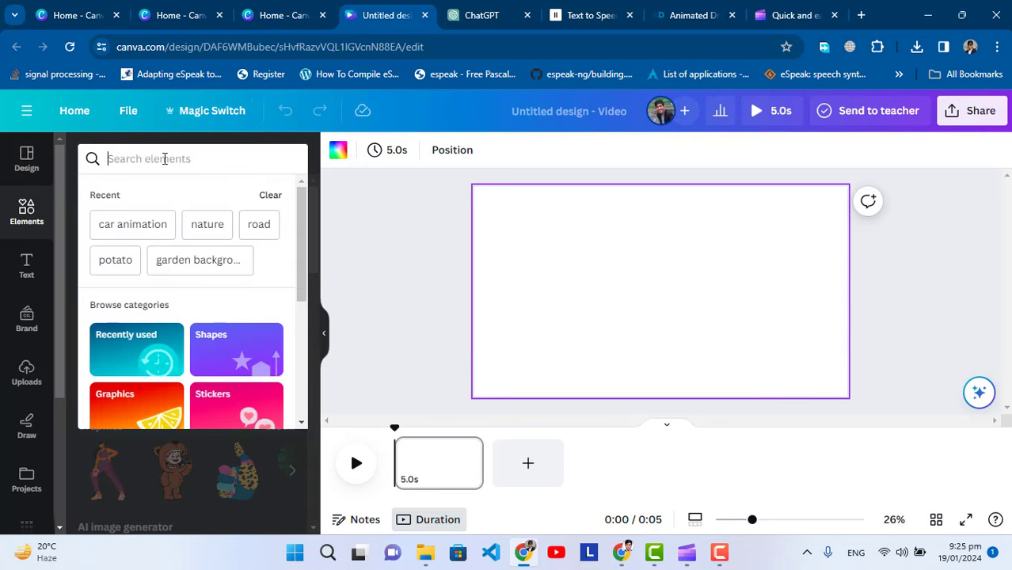
text(road)
key(Return)
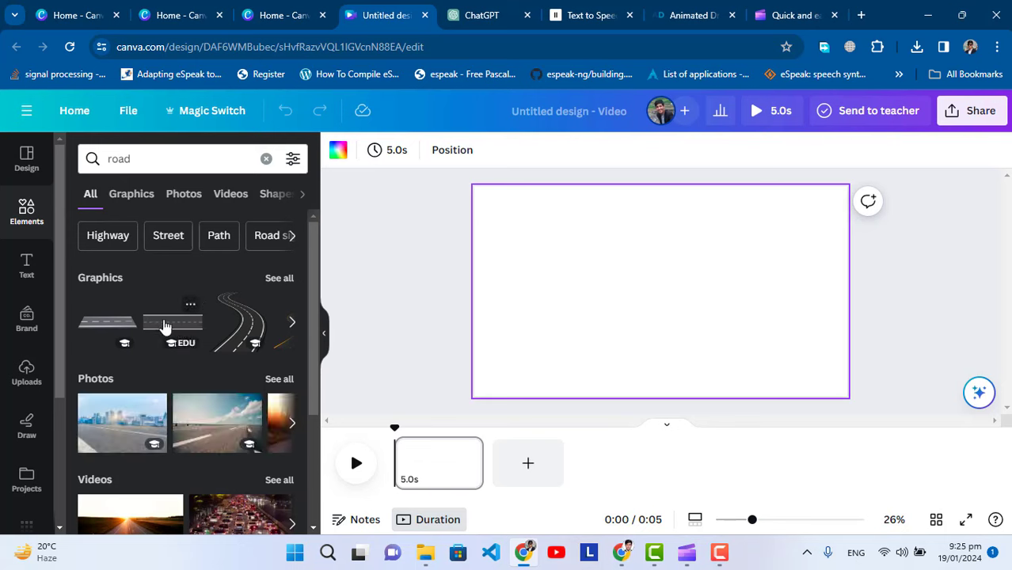
click(278, 280)
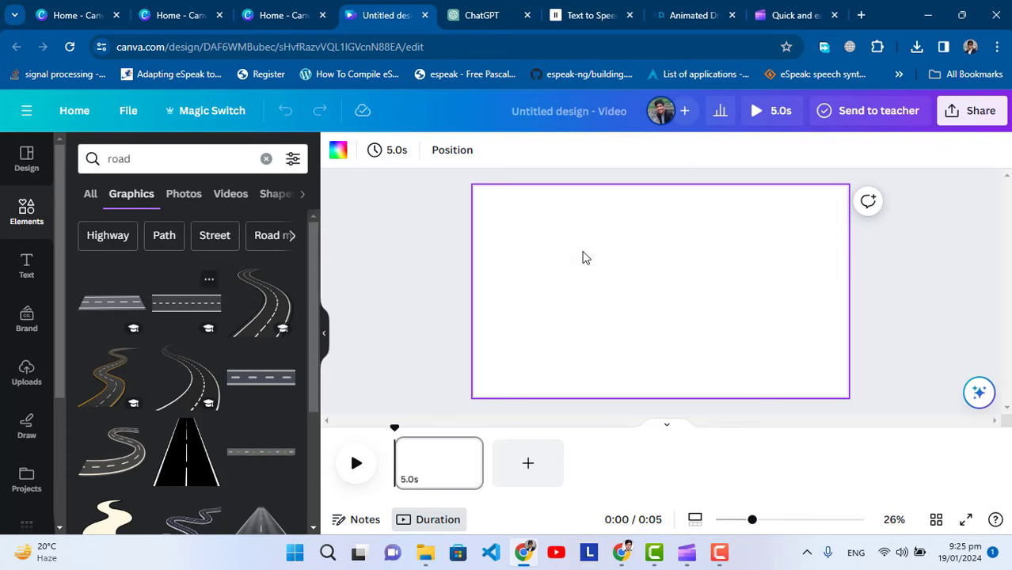
scroll(265, 427, down, 3)
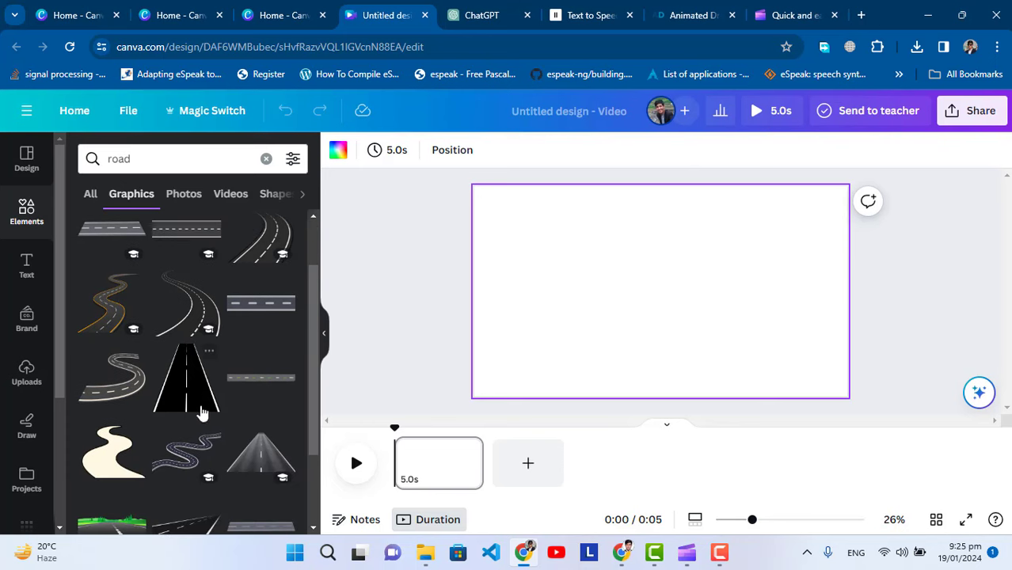
scroll(221, 390, up, 3)
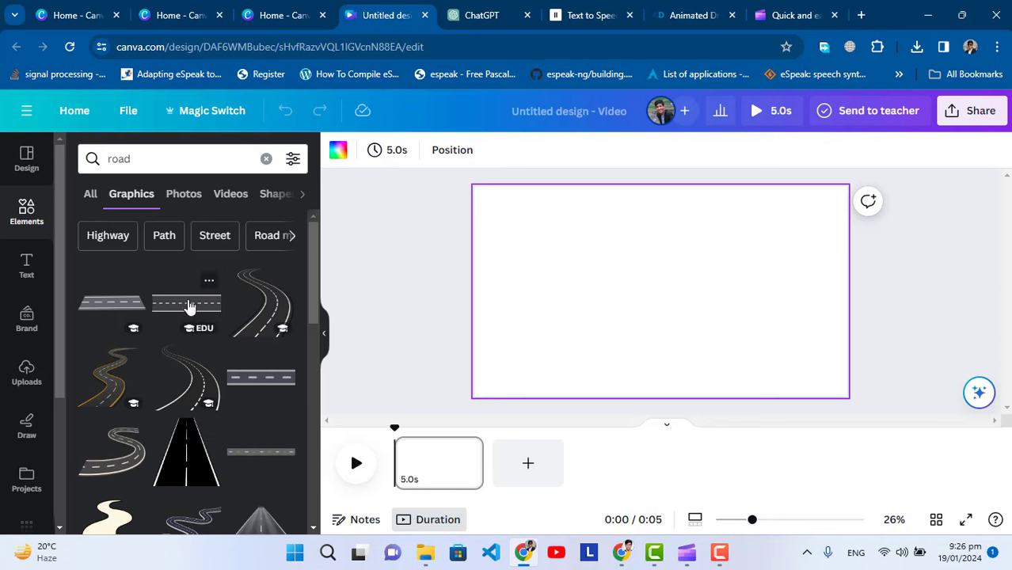
click(188, 306)
Shrink the road graphic and move it down to the page bottom
drag(760, 306, 730, 352)
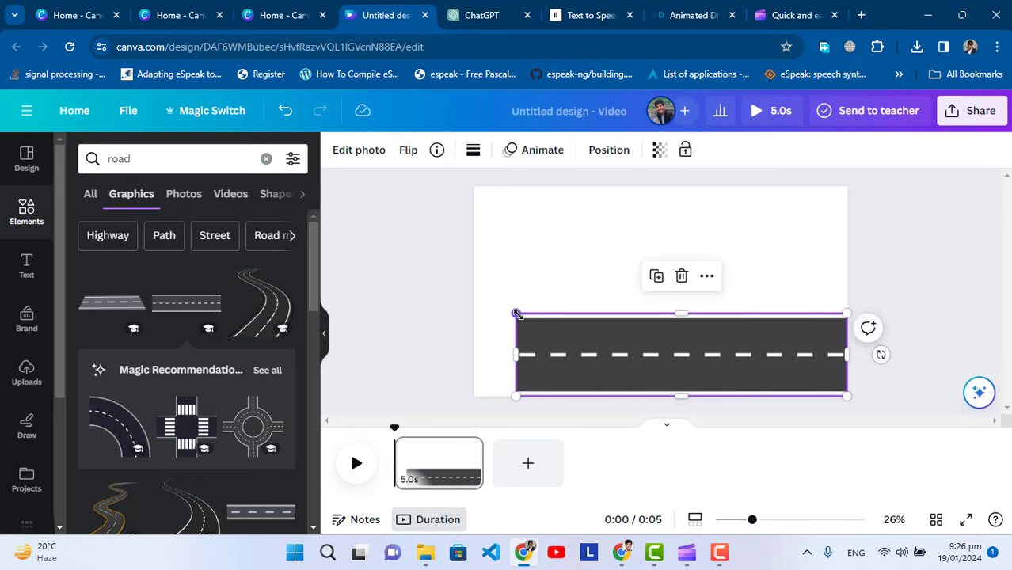
drag(516, 314, 668, 352)
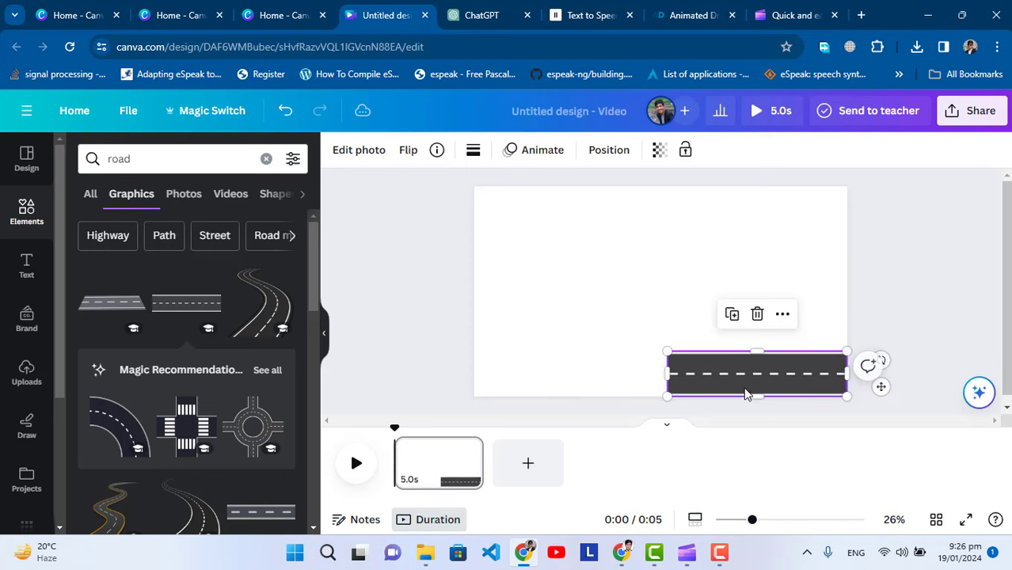
click(738, 373)
Duplicate the road, line both copies up edge to edge, and group them
key(ctrl+d)
drag(740, 377, 559, 368)
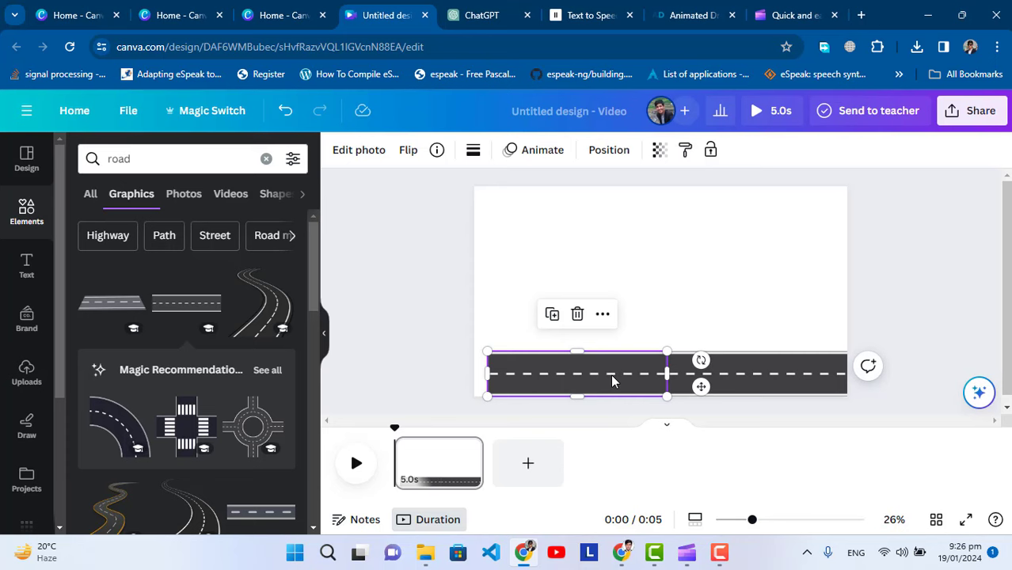
drag(604, 375, 428, 370)
click(881, 319)
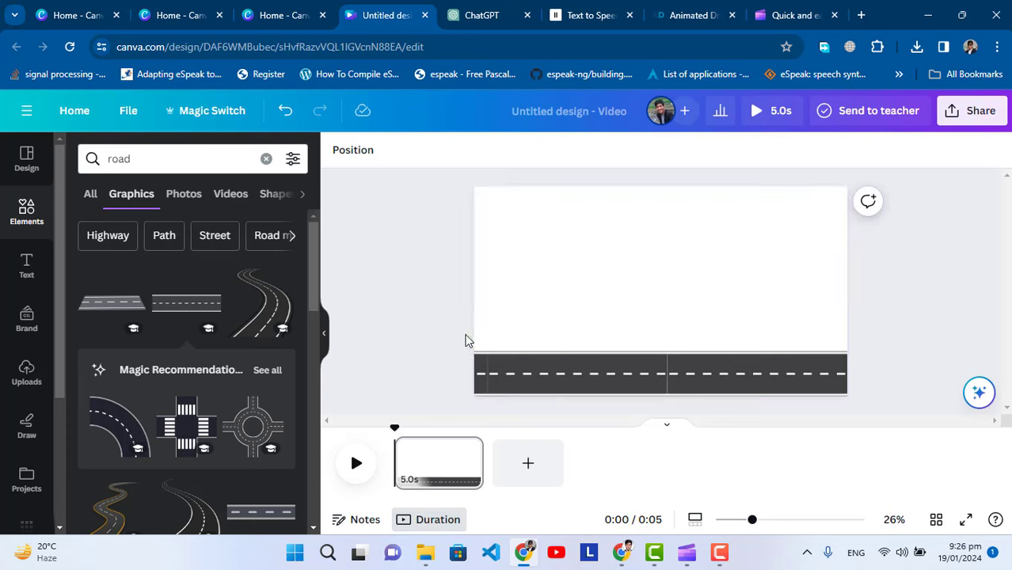
drag(465, 337, 684, 369)
click(555, 328)
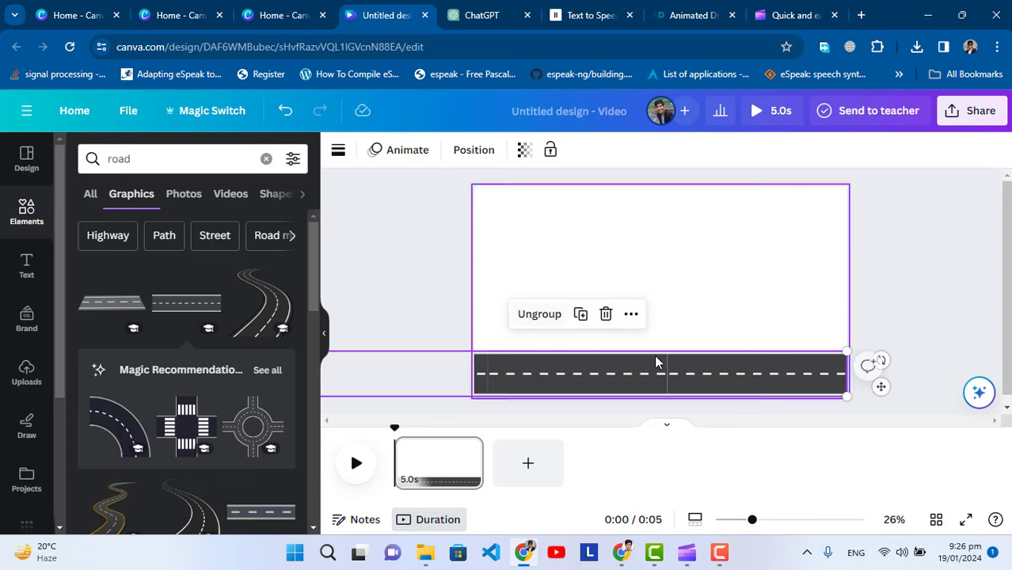
click(920, 311)
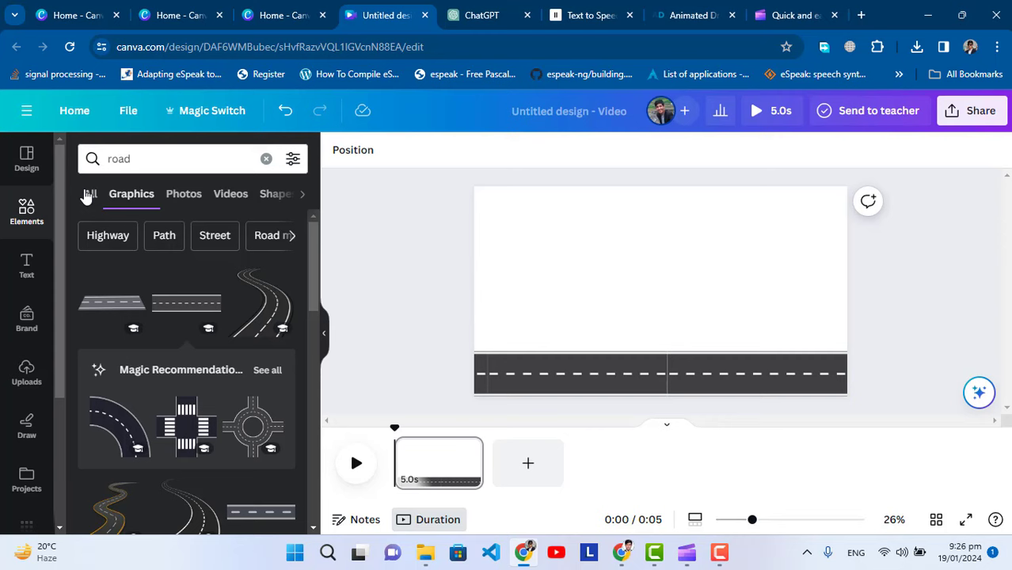
Search Elements for 'nature' and add the tree-and-mountain graphic
click(149, 158)
double_click(151, 160)
text(na)
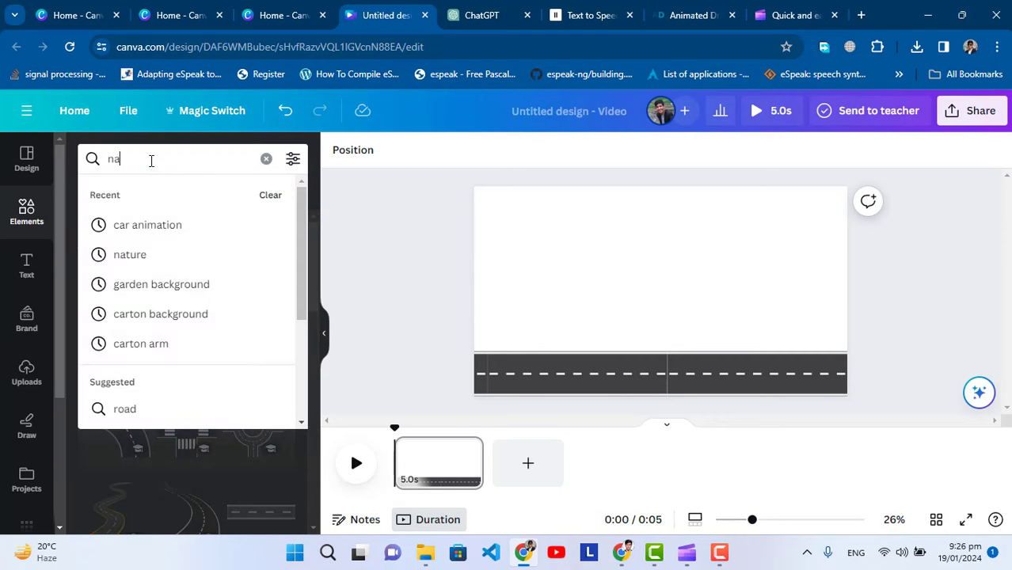
text(ture)
key(Return)
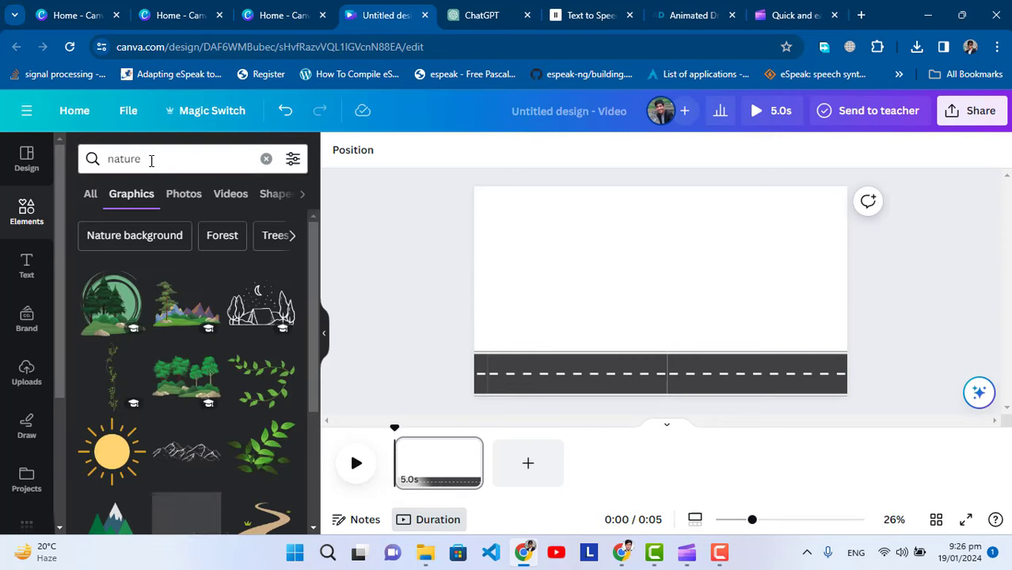
scroll(190, 349, down, 4)
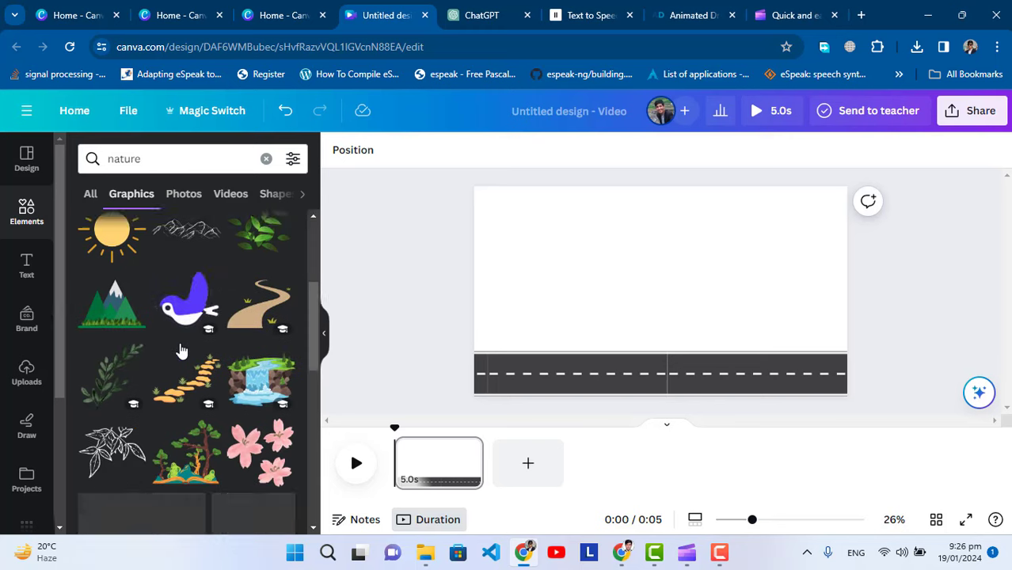
scroll(201, 326, up, 1)
scroll(200, 326, down, 1)
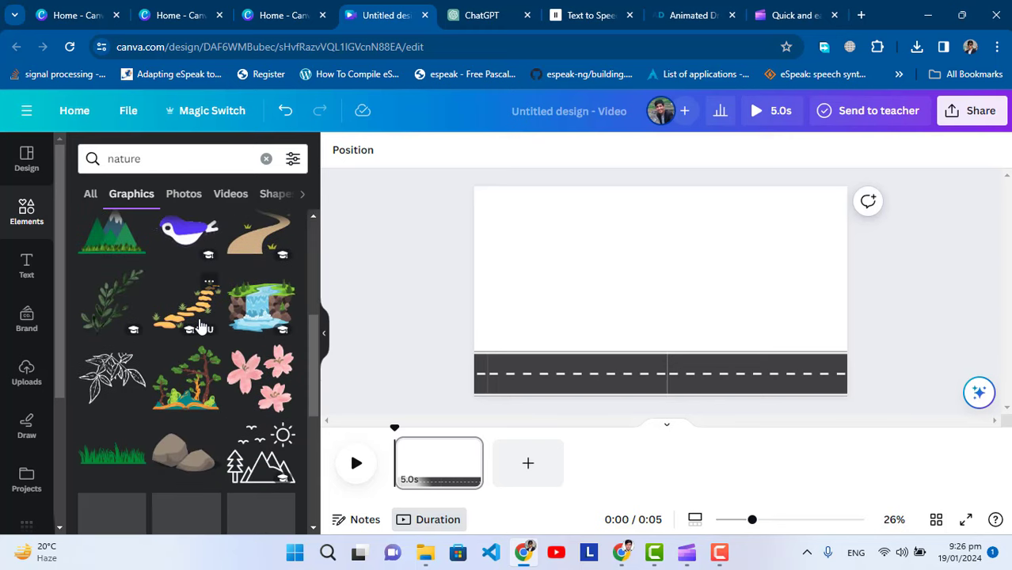
scroll(230, 309, up, 5)
click(162, 315)
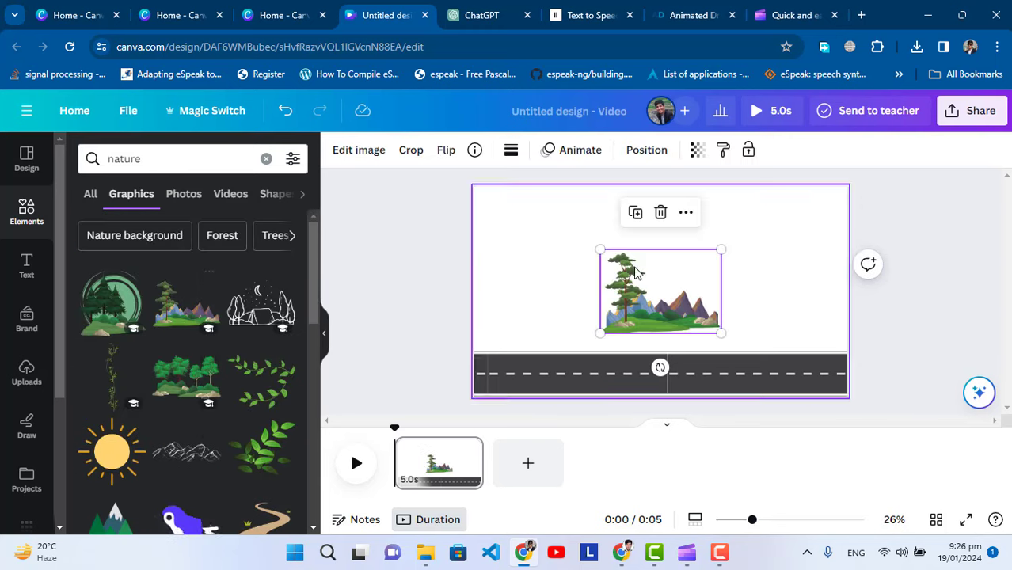
Enlarge the tree-and-mountain graphic and push it mostly past the page's left edge
drag(655, 289, 564, 289)
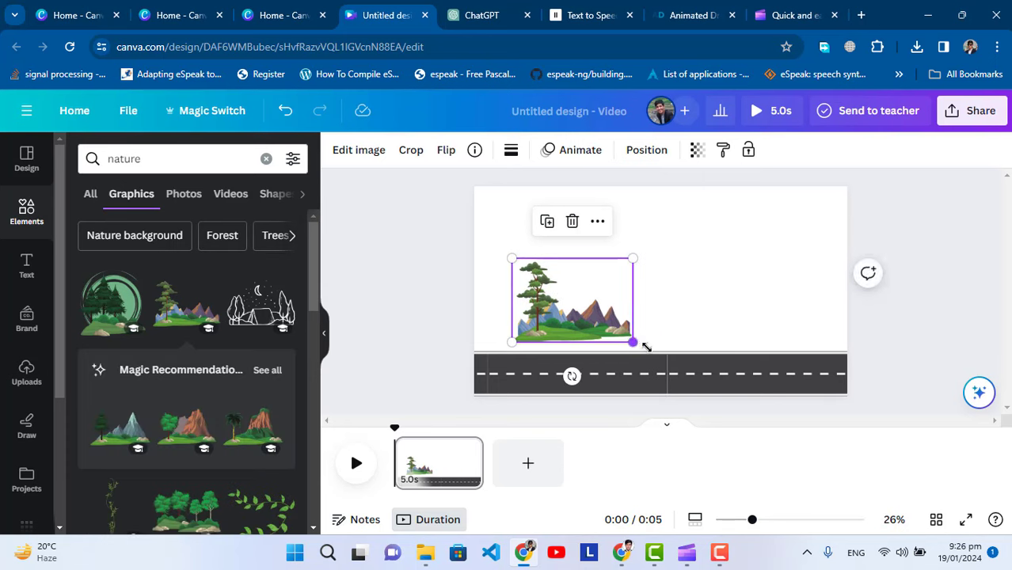
drag(638, 342, 660, 357)
drag(598, 309, 459, 301)
drag(515, 249, 567, 245)
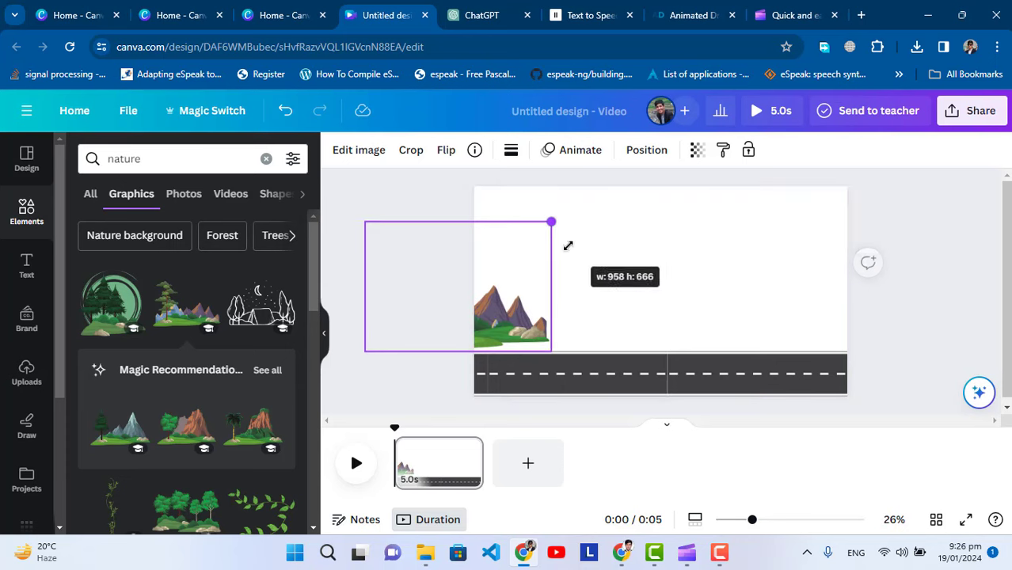
drag(547, 285, 485, 296)
click(574, 323)
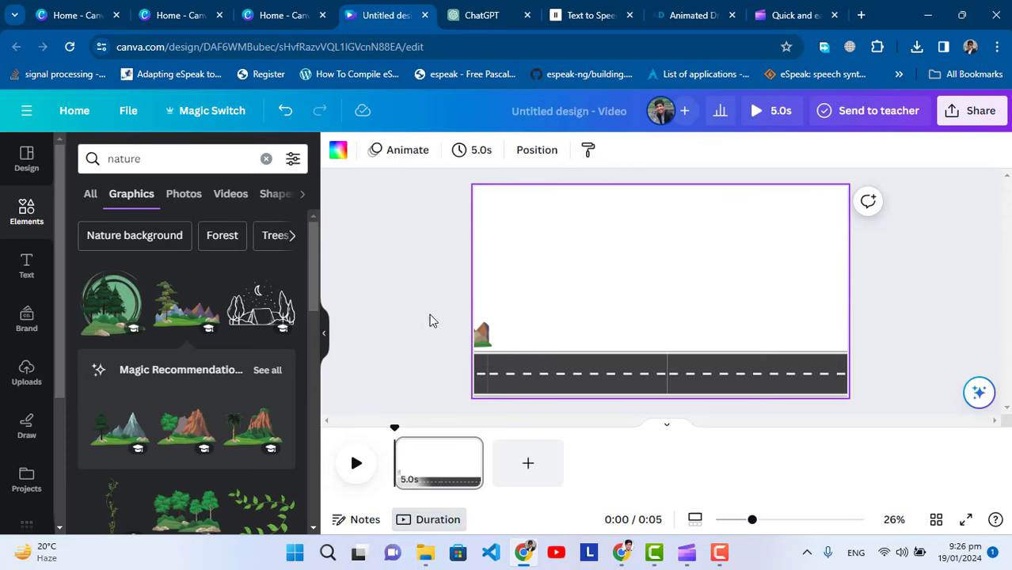
scroll(203, 344, down, 2)
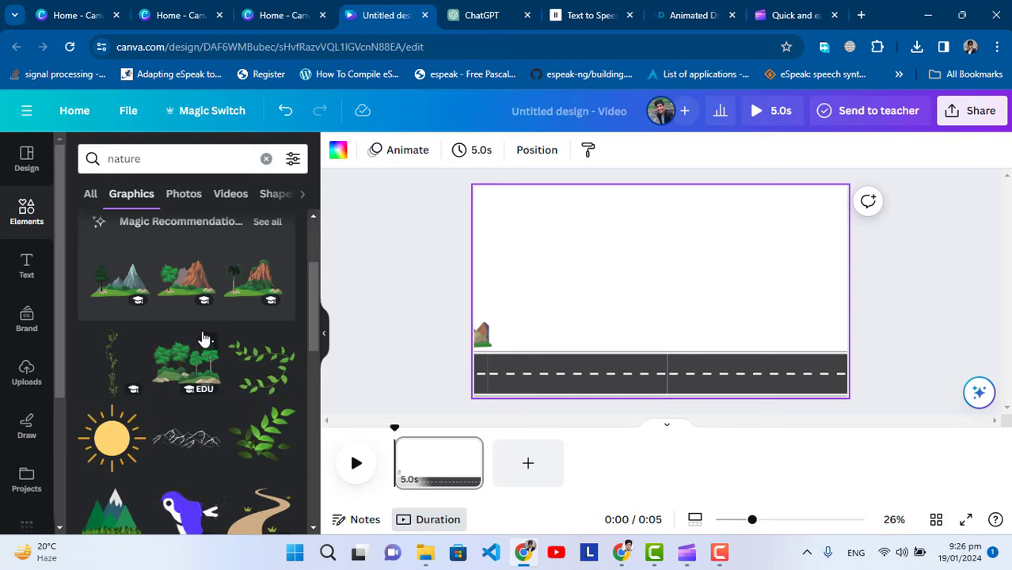
Add the tree-cluster graphic, enlarged, at the road's left end
click(180, 369)
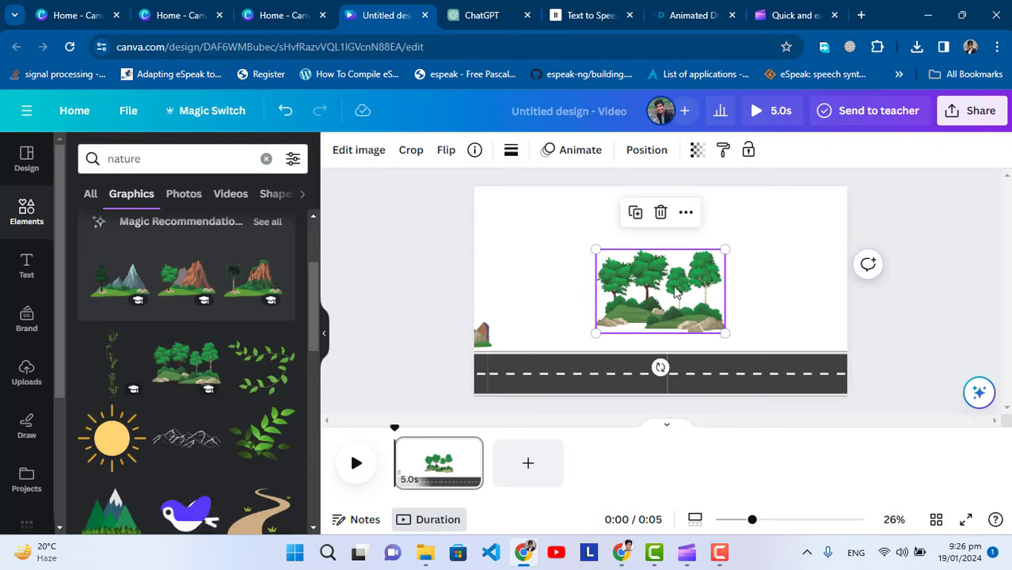
drag(634, 301, 535, 319)
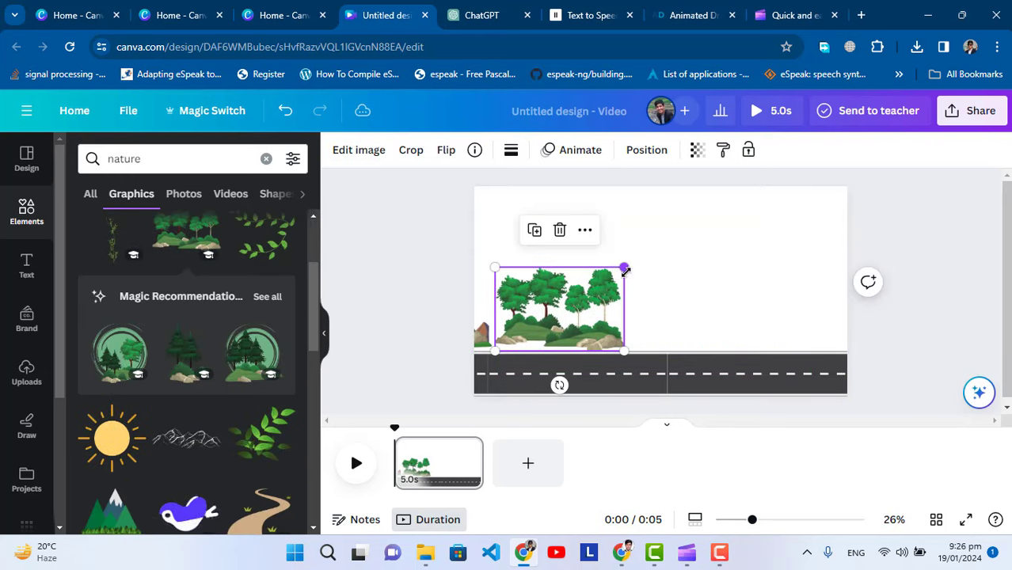
drag(625, 267, 695, 222)
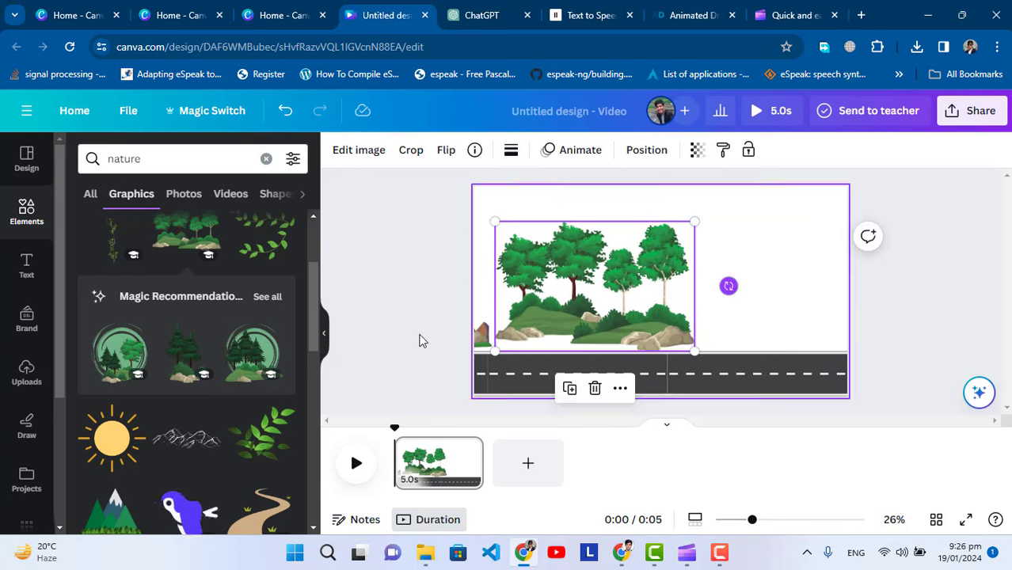
Add the tree-on-open-book graphic, enlarged, to the right of the tree cluster
scroll(174, 389, down, 3)
scroll(222, 387, down, 1)
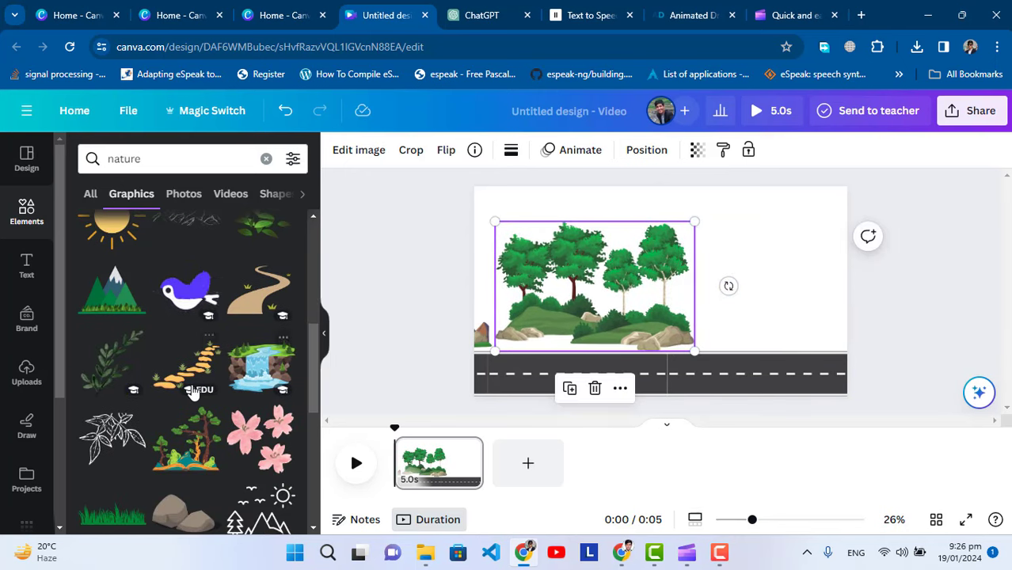
click(196, 441)
drag(656, 304, 734, 313)
drag(784, 269, 834, 224)
click(868, 285)
drag(790, 287, 792, 286)
Check the left trees graphic, then highlight the 'nature' search term for replacement
click(627, 322)
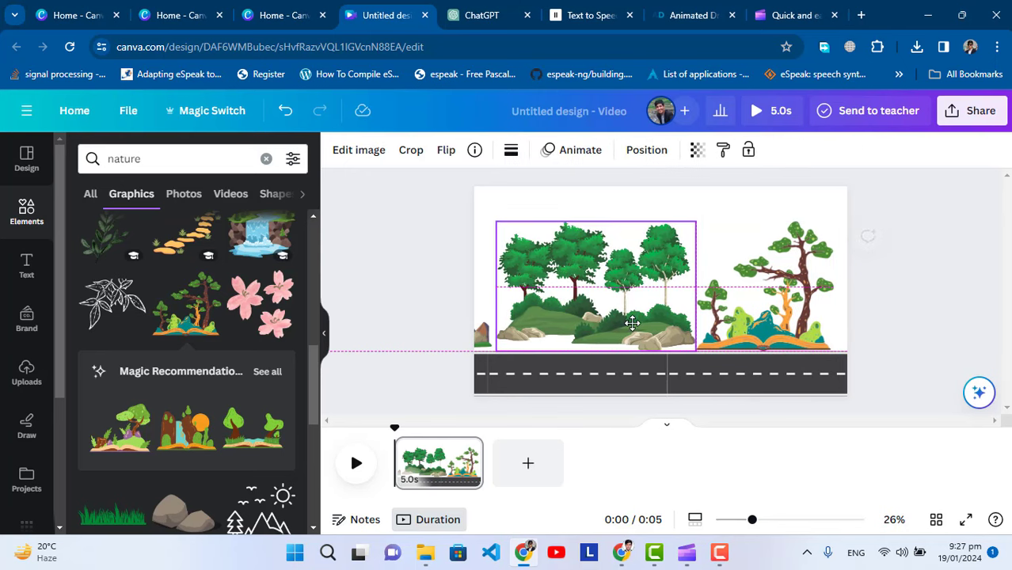
click(906, 330)
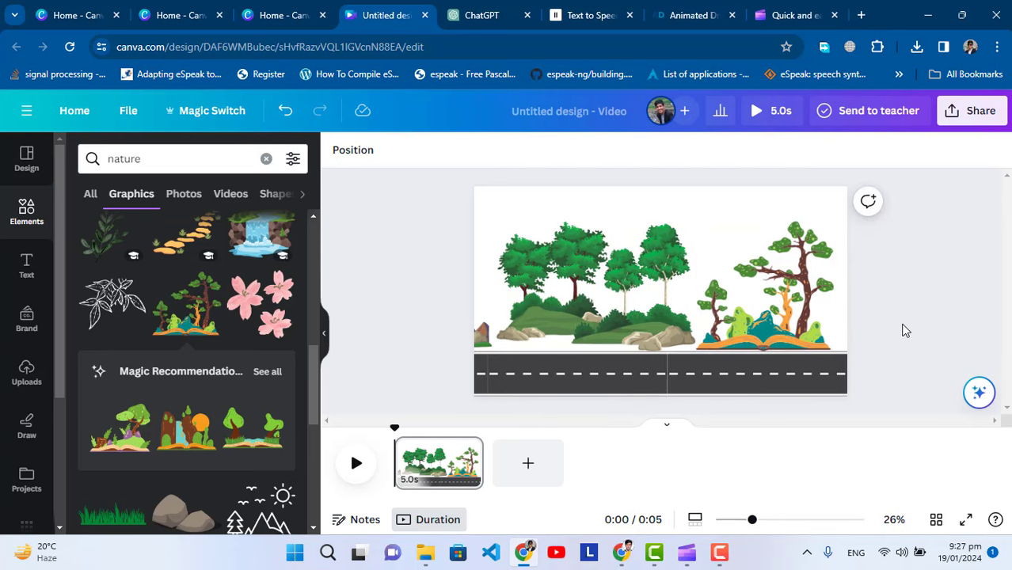
click(600, 297)
scroll(210, 360, down, 1)
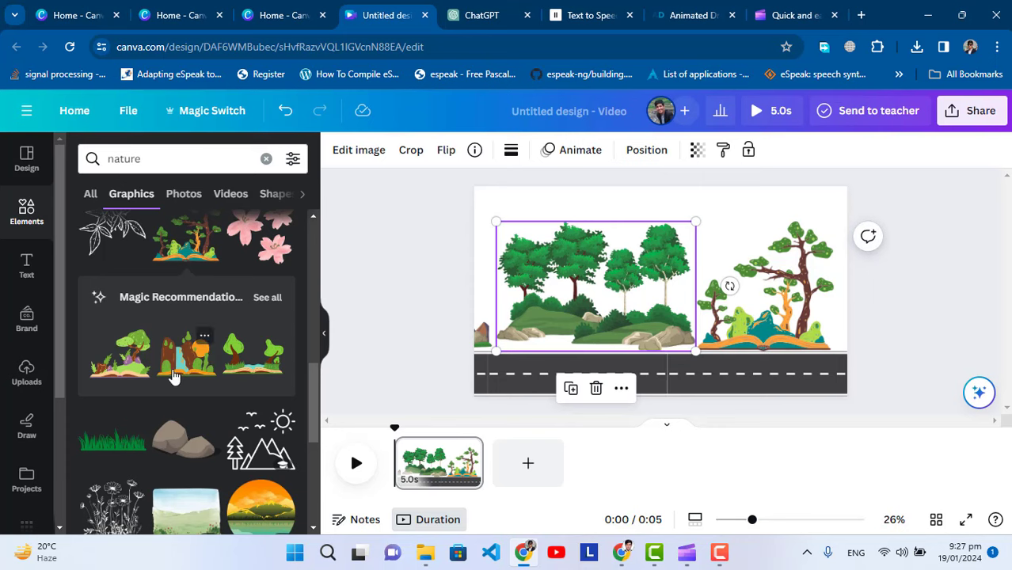
scroll(174, 377, down, 1)
scroll(174, 379, up, 3)
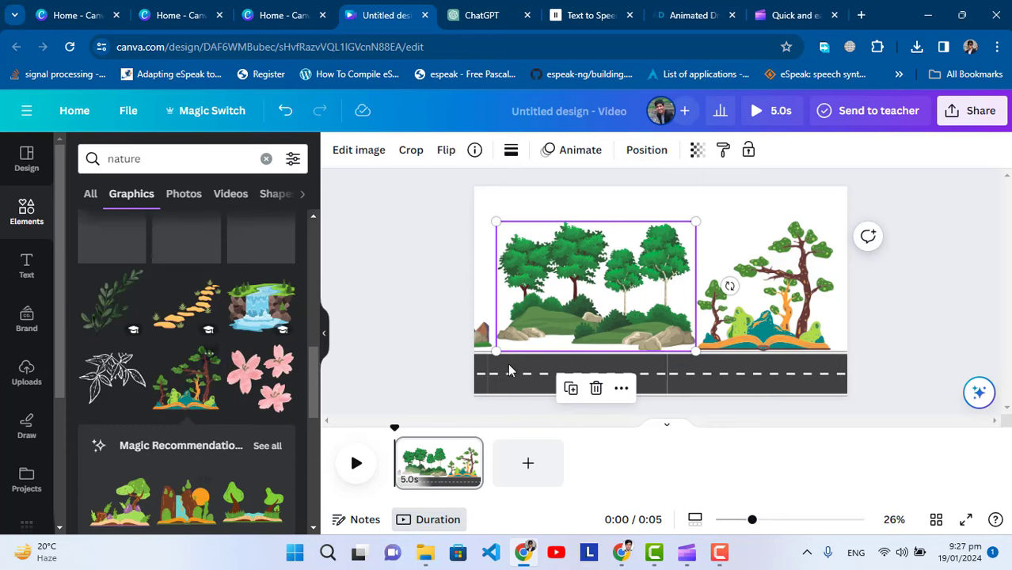
click(935, 297)
scroll(175, 320, up, 3)
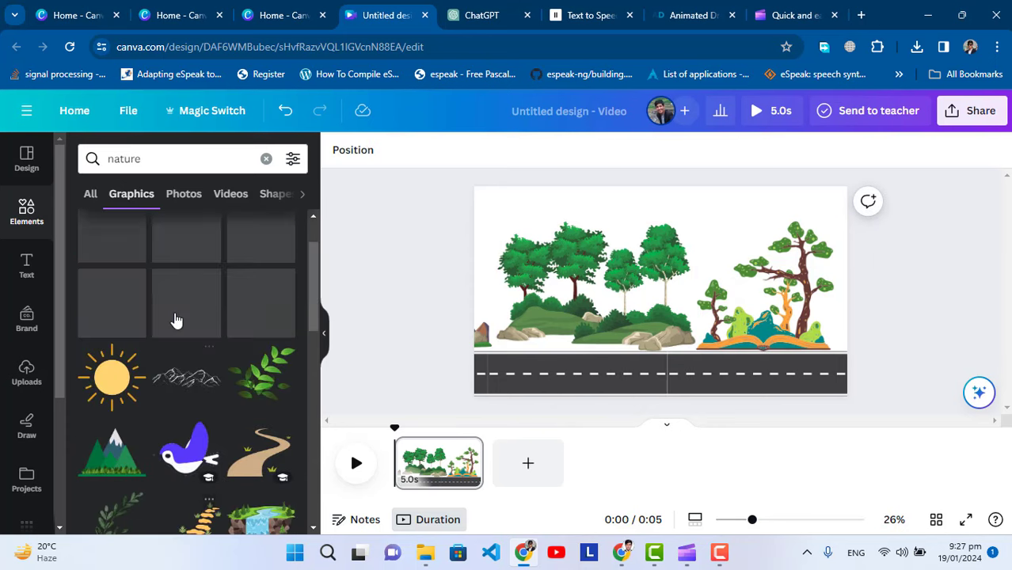
double_click(180, 157)
Search graphics for 'sun' and add the glowing sun graphic
text(sun)
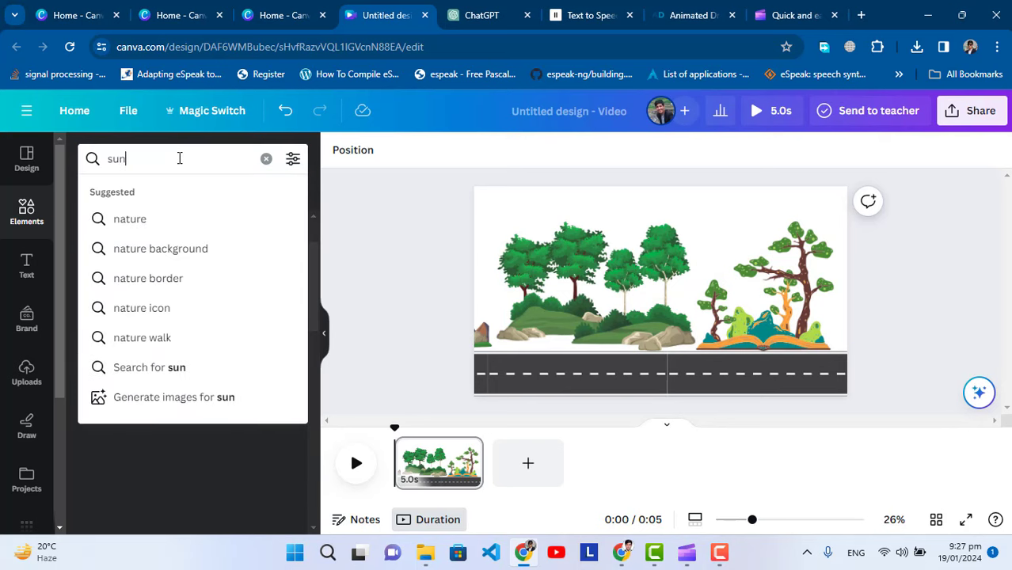
key(Return)
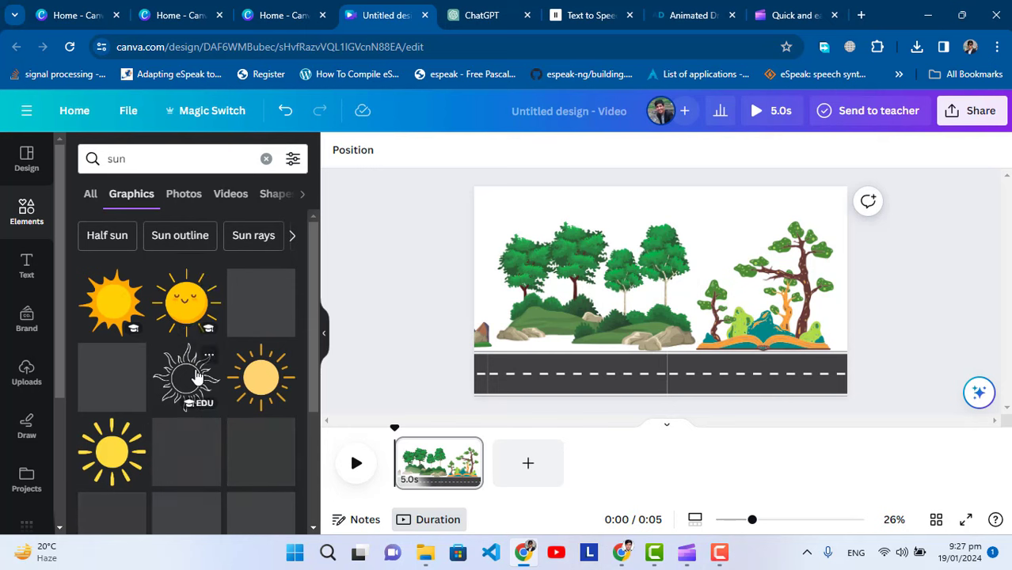
click(267, 307)
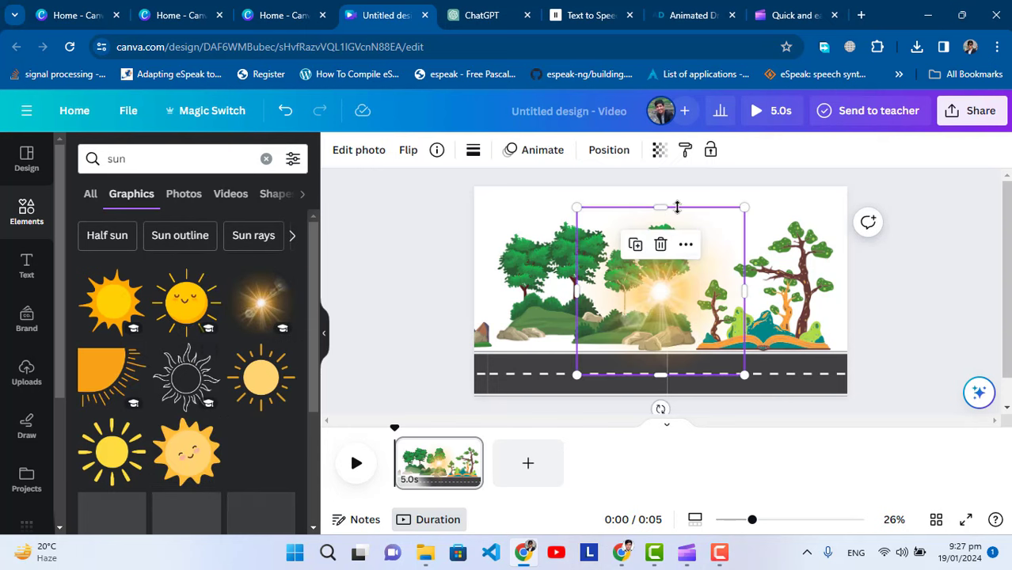
Shrink the sun and place it high in the upper right above the trees
drag(576, 372, 655, 296)
drag(711, 263, 736, 226)
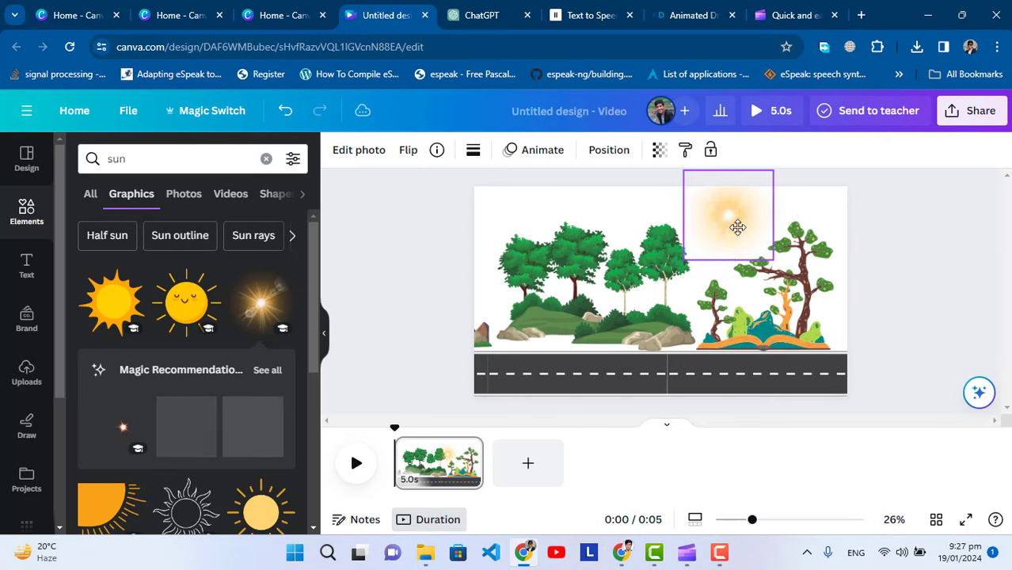
drag(684, 261, 727, 219)
click(910, 319)
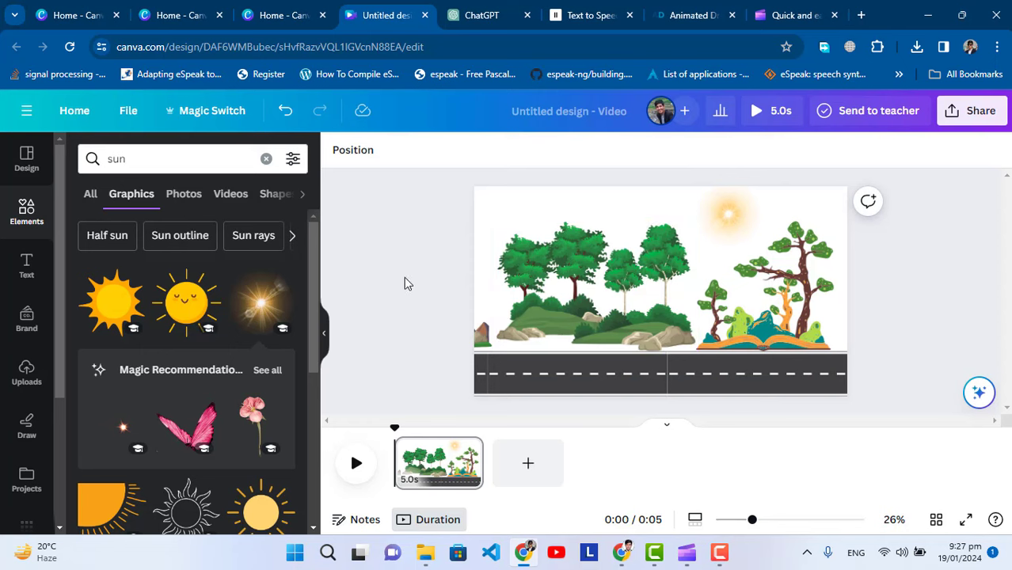
drag(410, 223, 691, 378)
Group the trees, road and scenery into one element
click(907, 354)
drag(879, 400, 420, 309)
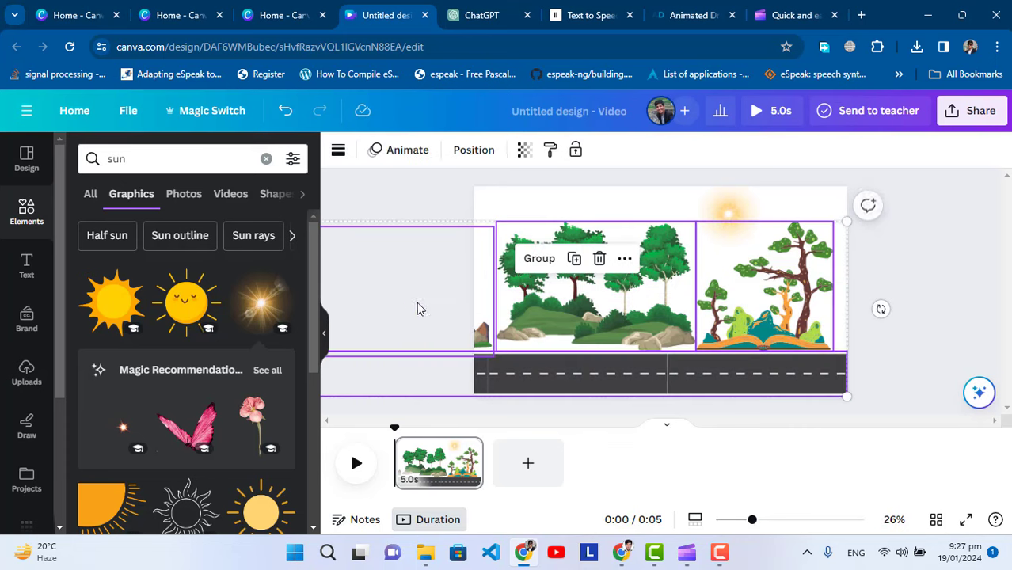
click(537, 259)
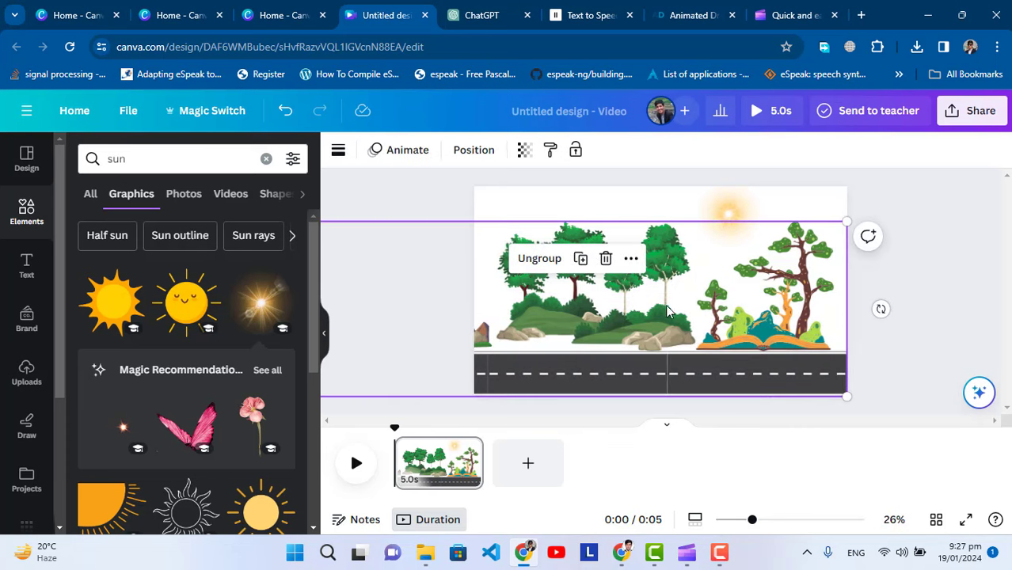
Give the scenery group a custom animation by dragging it right as a pan path
click(409, 152)
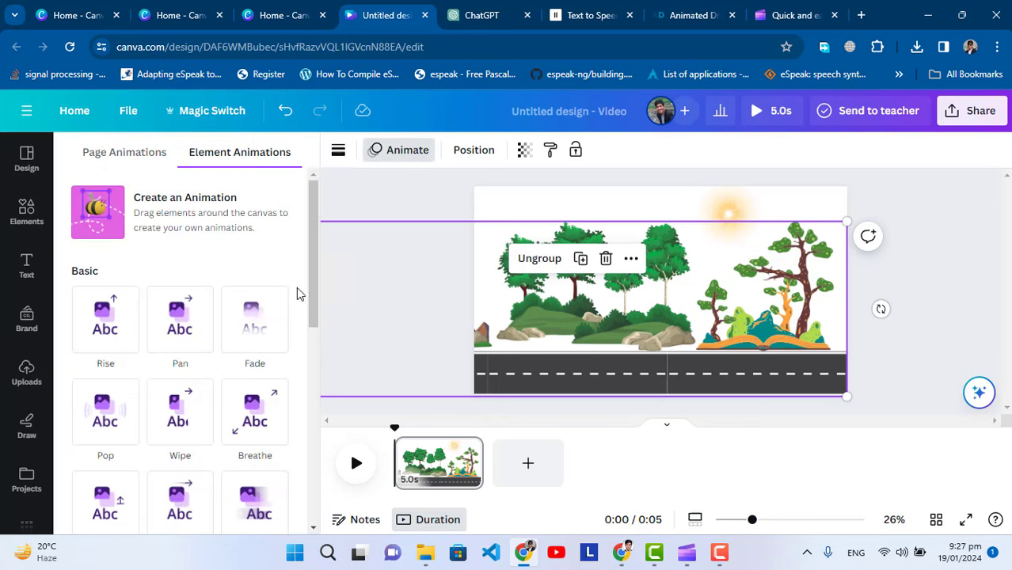
click(181, 225)
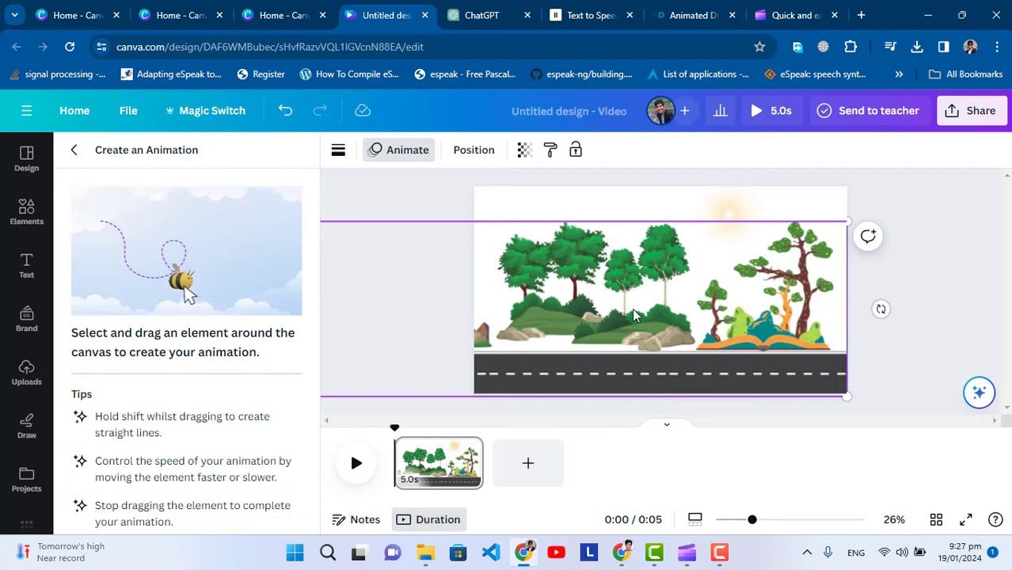
drag(549, 299, 719, 307)
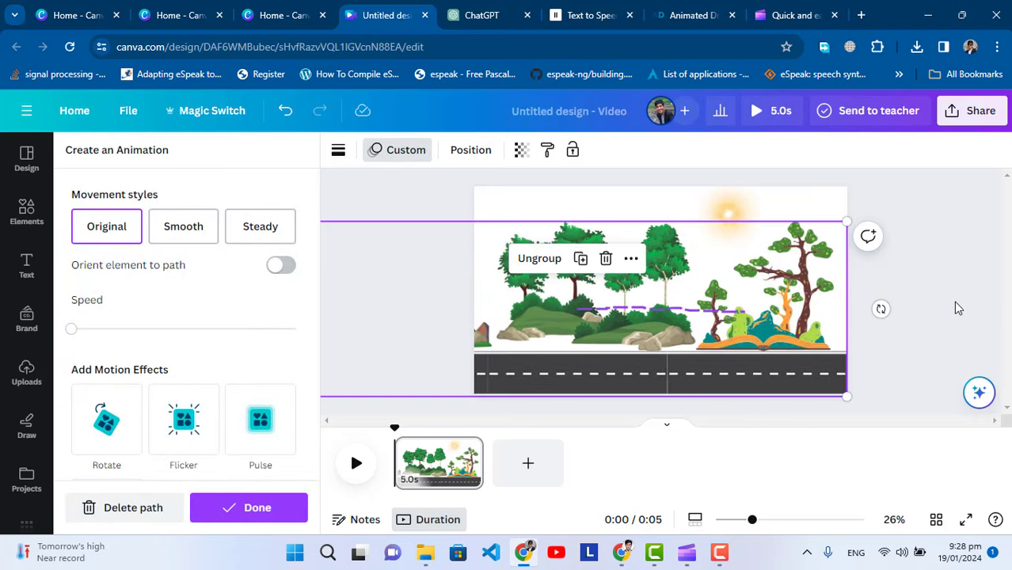
key(Escape)
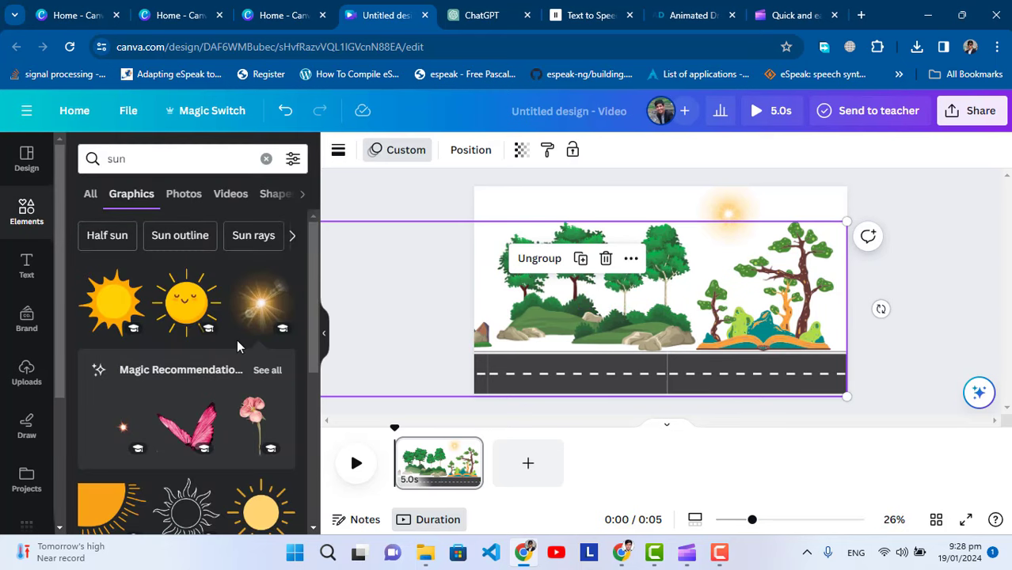
Search graphics for 'car' and filter the results to animated graphics only
click(149, 164)
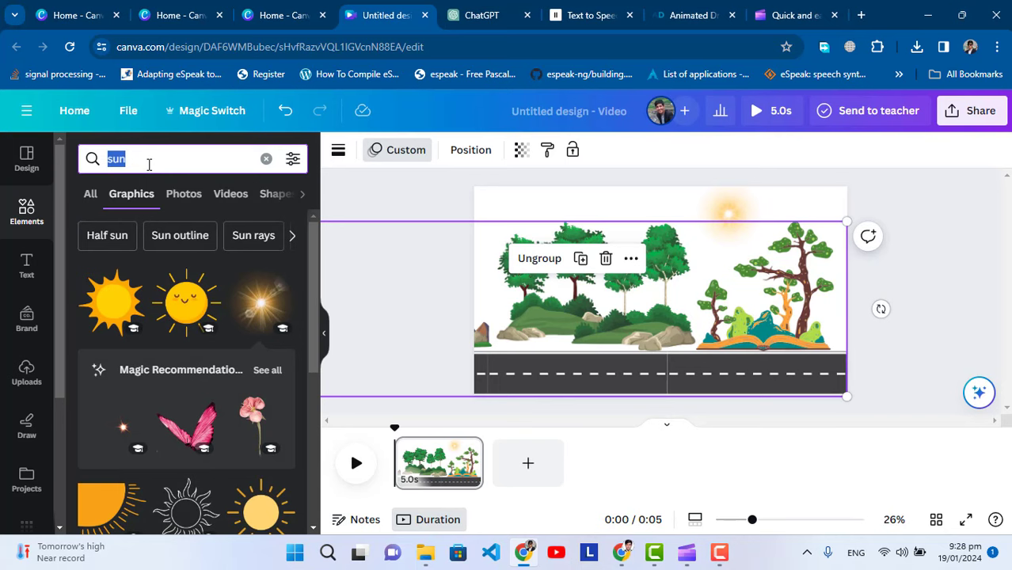
text(car)
key(Return)
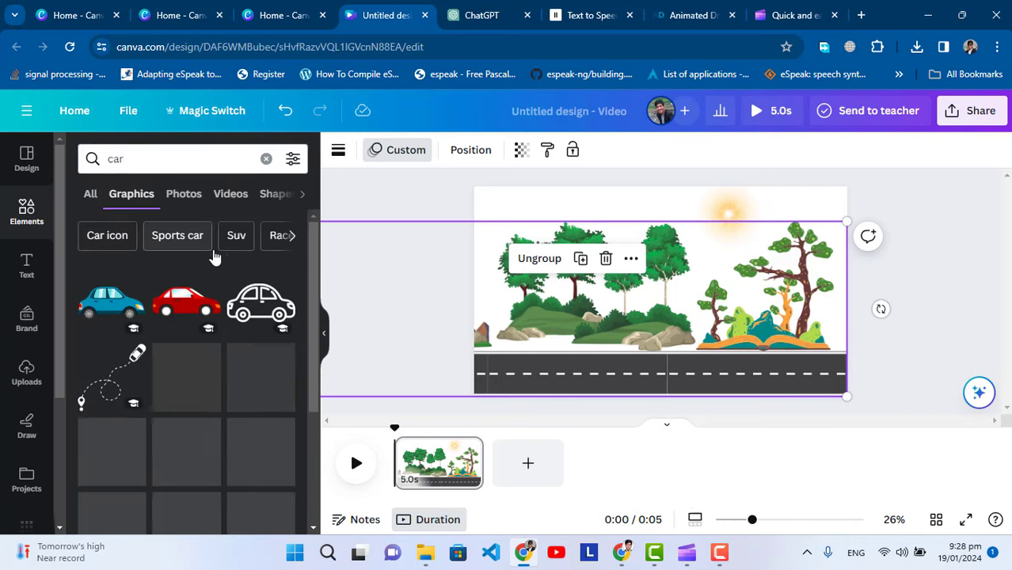
click(306, 158)
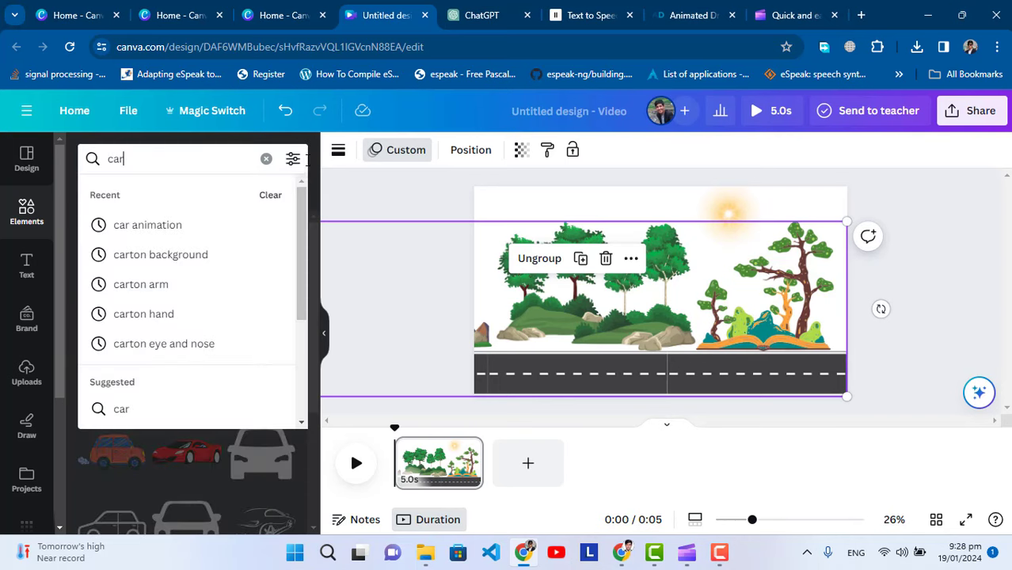
click(293, 160)
scroll(222, 329, down, 3)
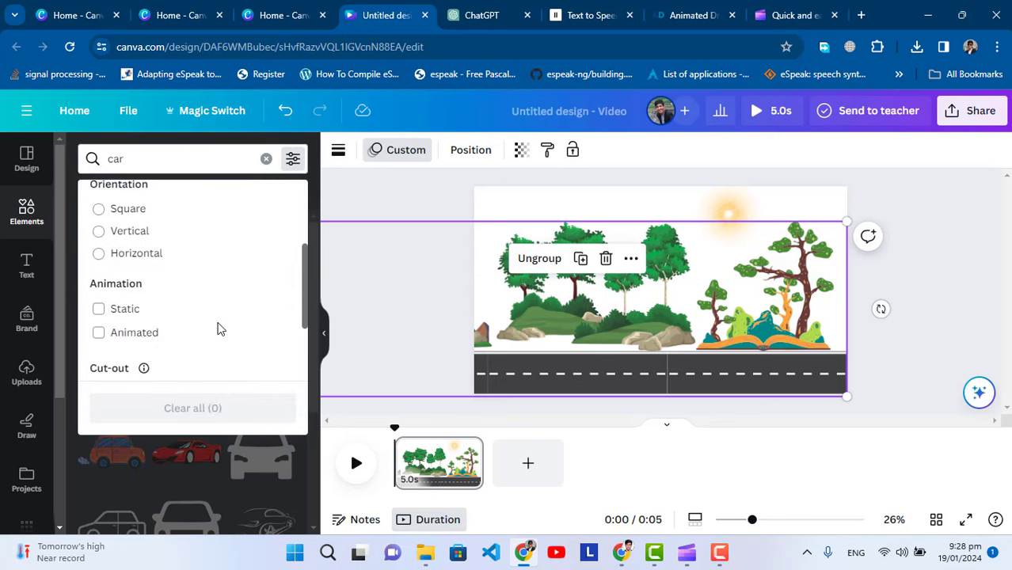
click(119, 262)
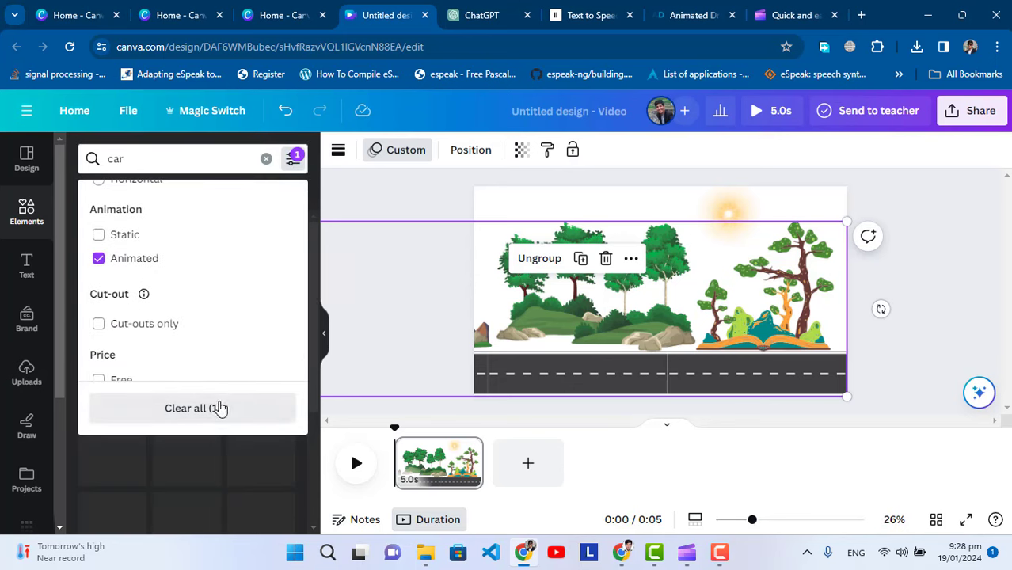
click(364, 336)
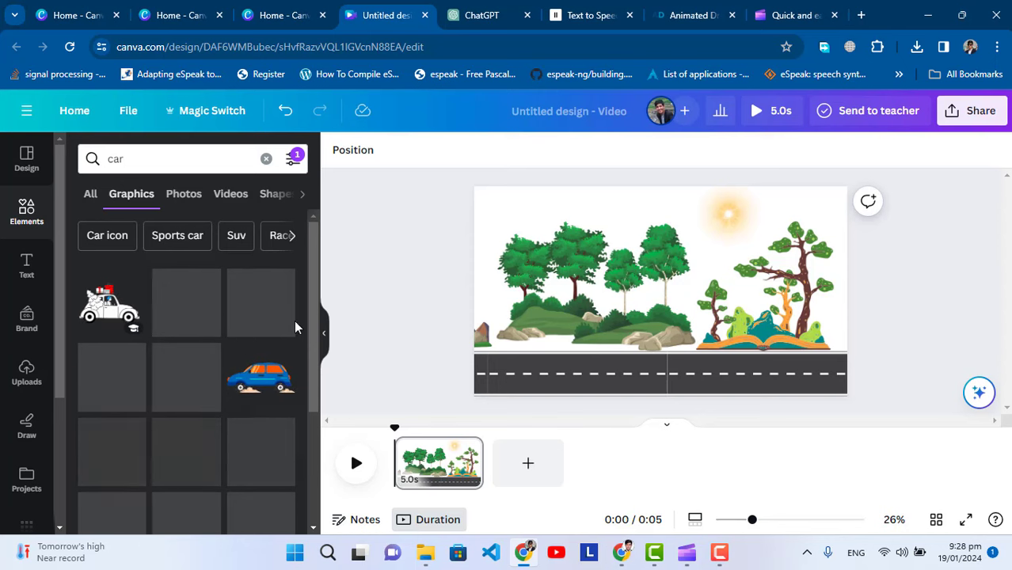
drag(313, 333, 310, 302)
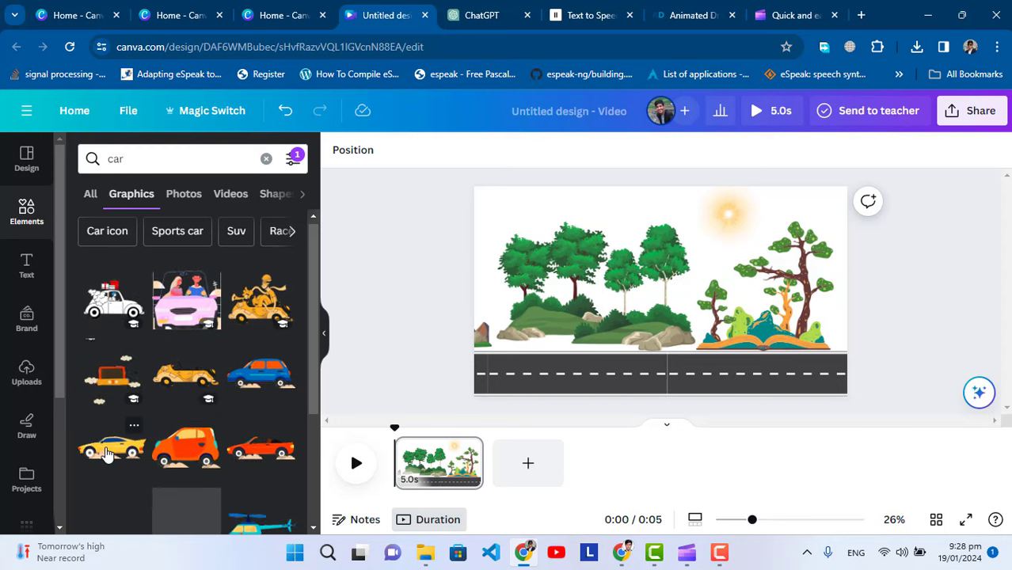
Add the animated yellow car, shrink it, and set it on the road near the centre
click(727, 322)
drag(727, 322, 735, 365)
drag(831, 281, 687, 362)
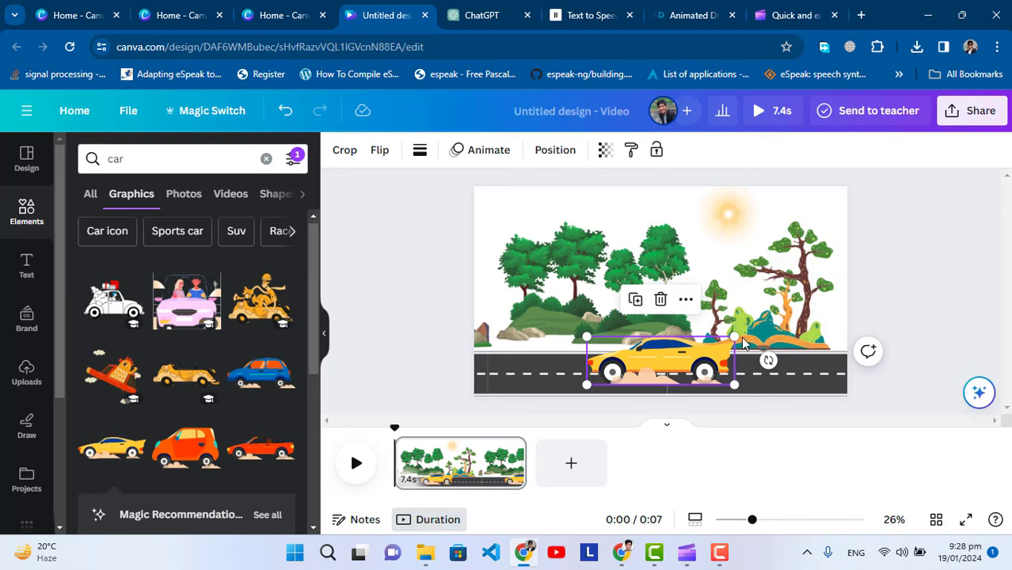
drag(734, 337, 677, 358)
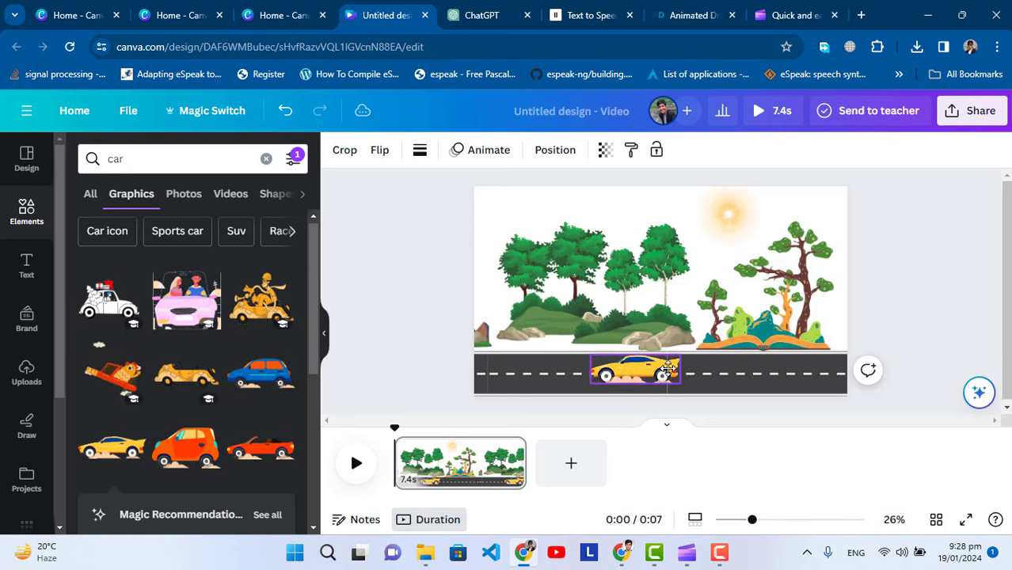
click(918, 349)
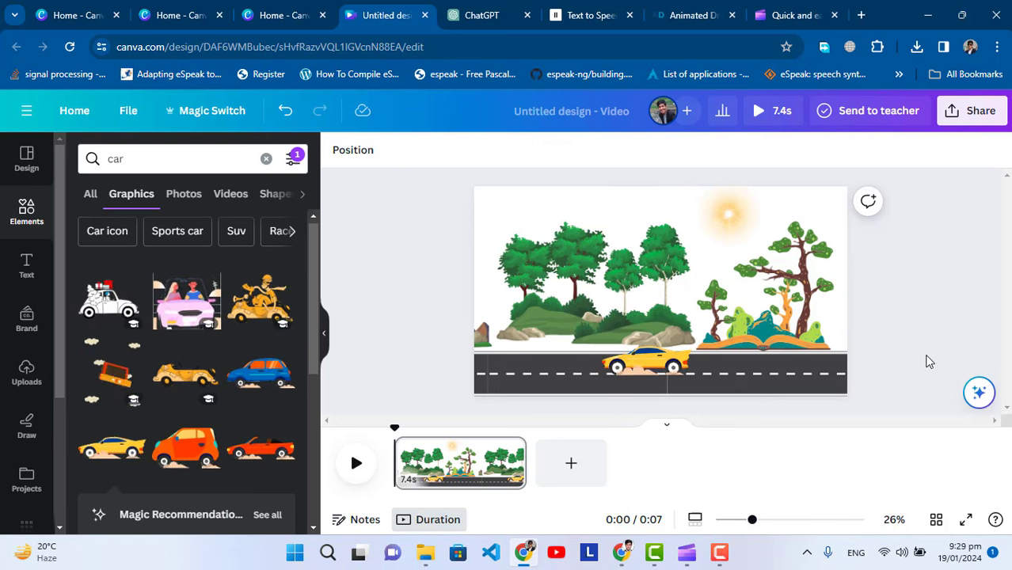
click(664, 372)
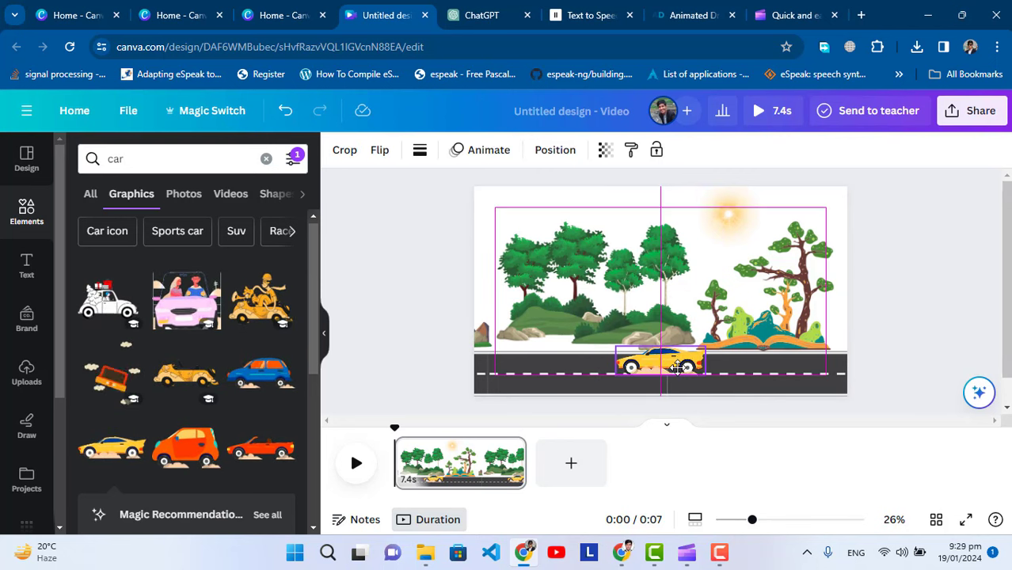
click(932, 372)
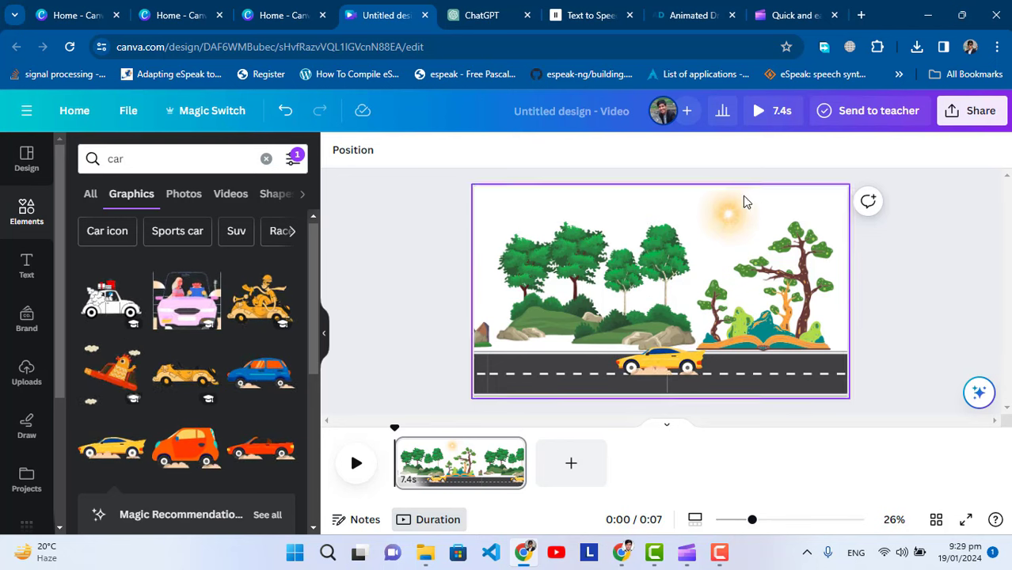
click(766, 122)
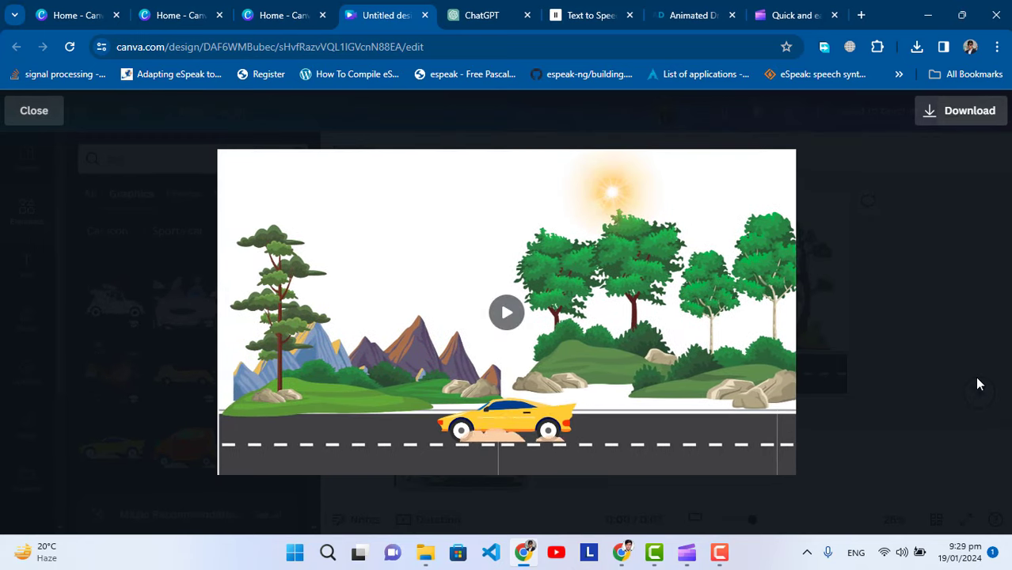
click(49, 110)
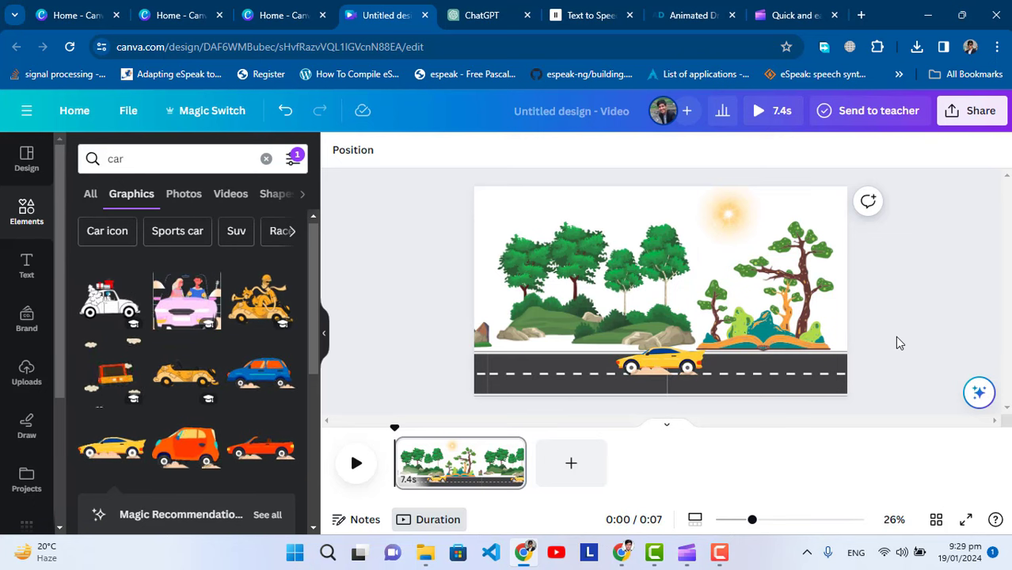
click(973, 111)
scroll(824, 464, down, 3)
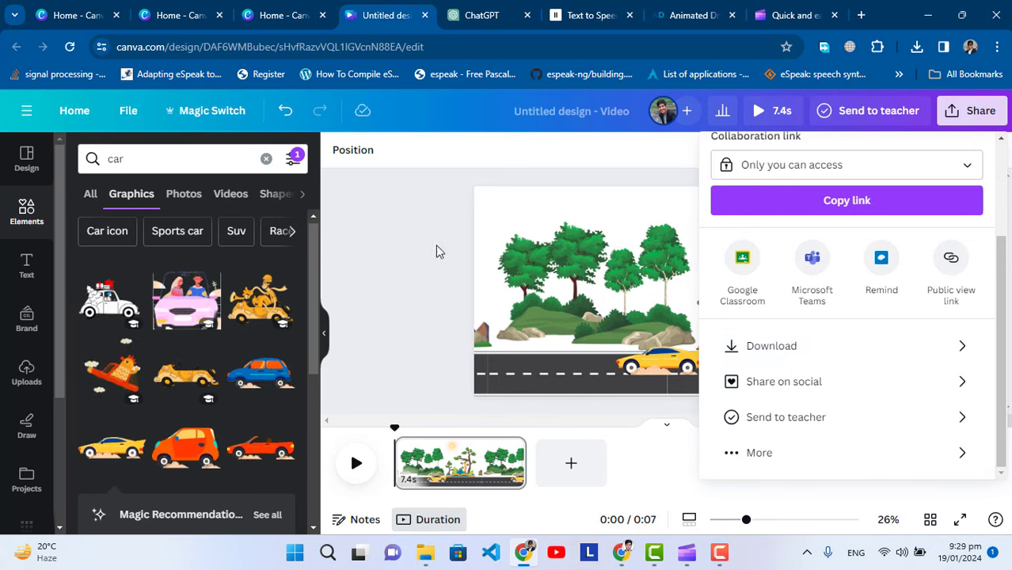
click(428, 204)
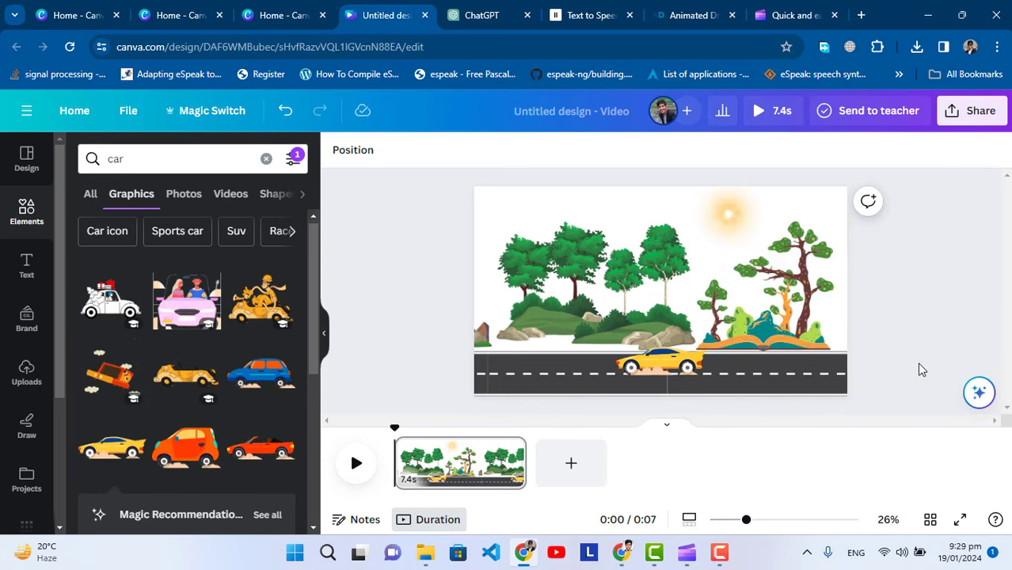